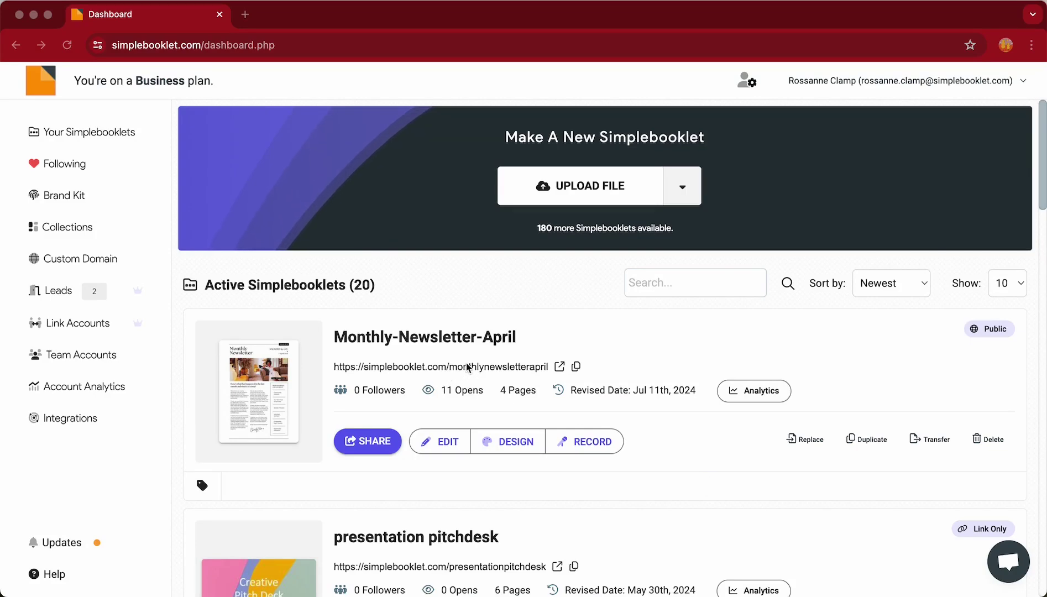
# Open the Monthly-Newsletter-April booklet in design mode and bring up its presentation logo settings.
pyautogui.scroll(-5, 470, 365)
pyautogui.scroll(5, 468, 367)
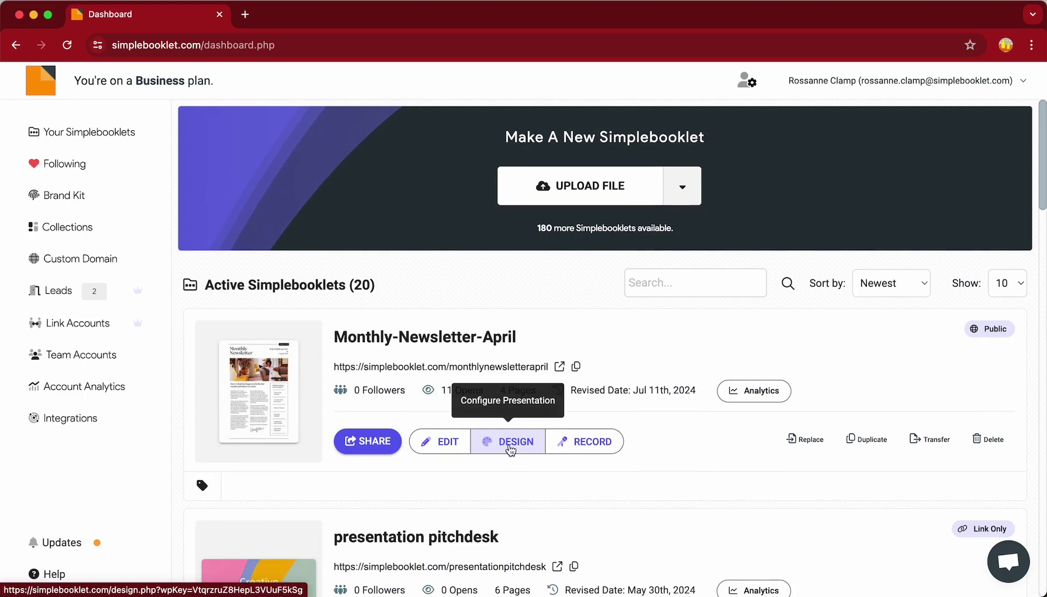
pyautogui.click(509, 447)
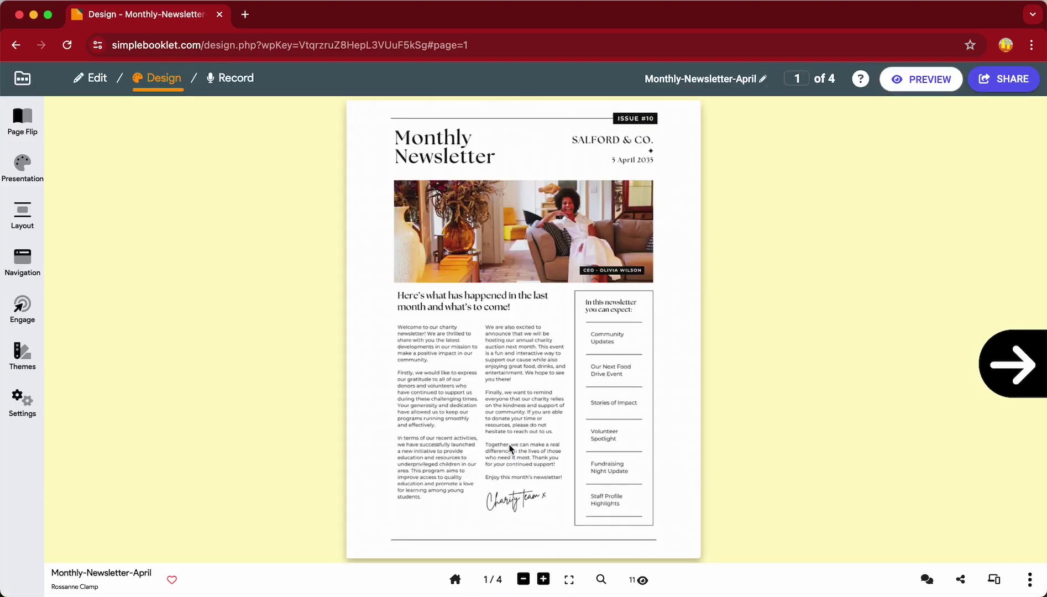
pyautogui.click(22, 166)
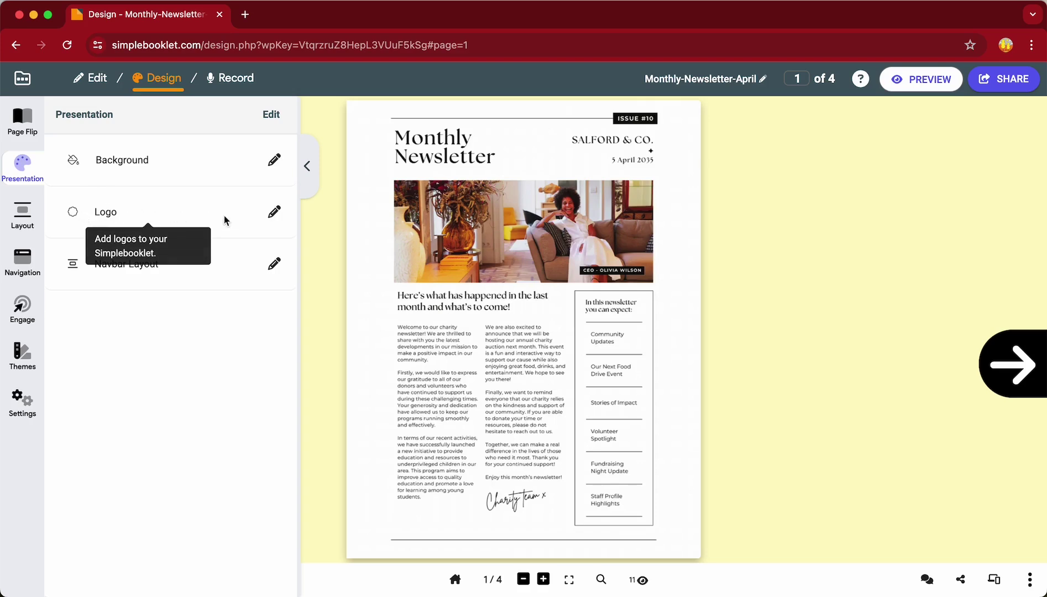
pyautogui.click(272, 212)
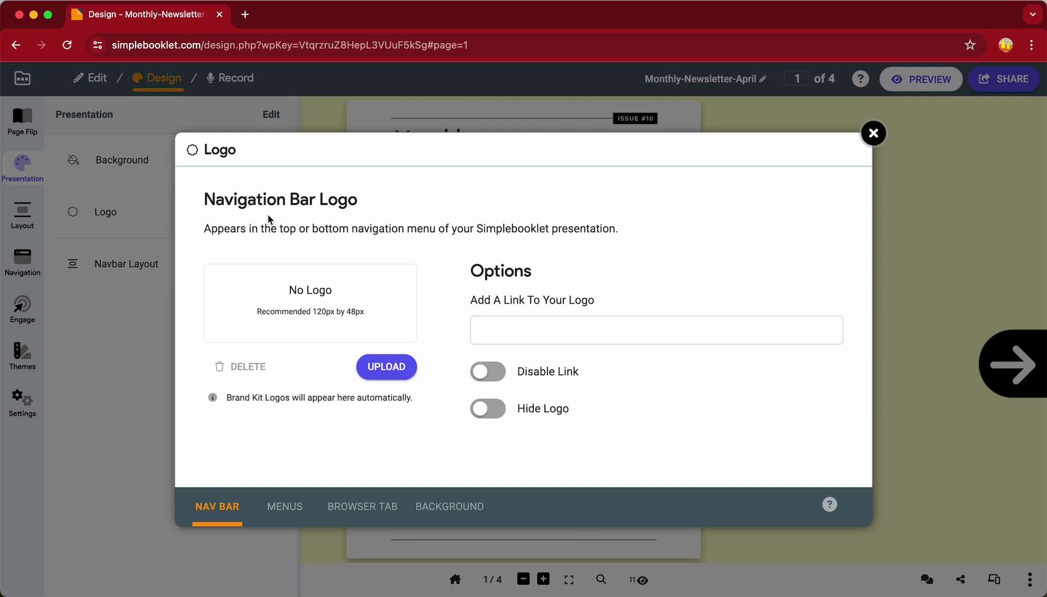
# Upload the Sunflower Weekly image whose file name ends in "Logo (1).png" as the navigation bar logo and close the logo settings.
pyautogui.click(370, 373)
pyautogui.click(398, 368)
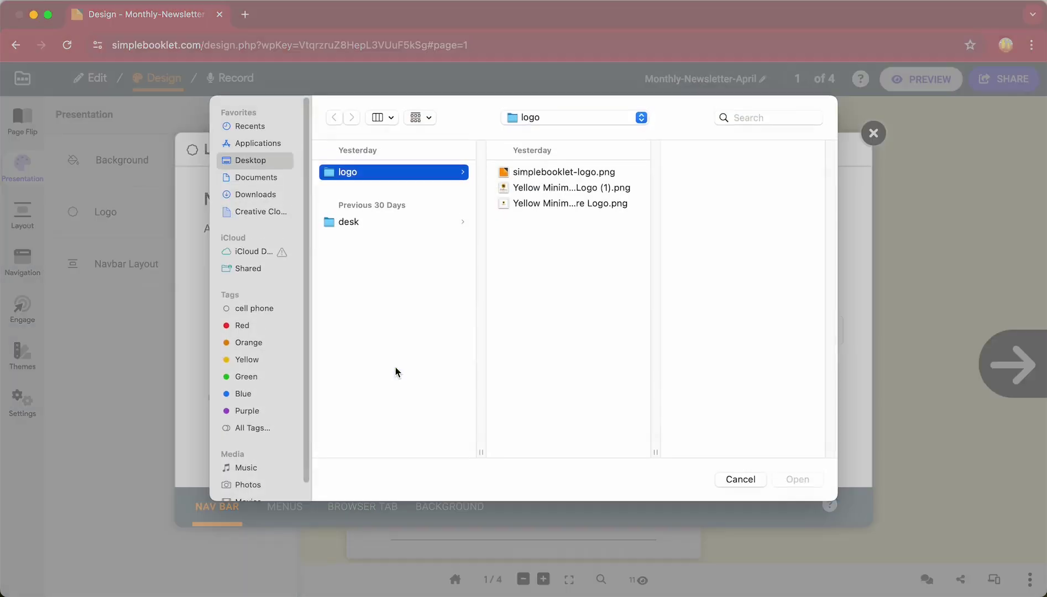
pyautogui.click(579, 191)
pyautogui.click(808, 485)
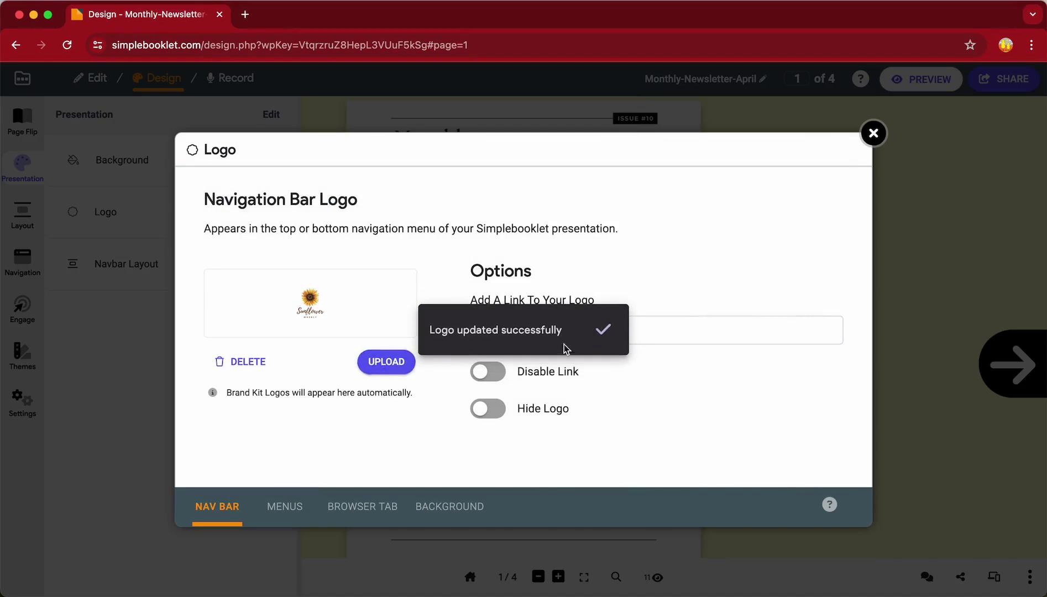
pyautogui.click(603, 330)
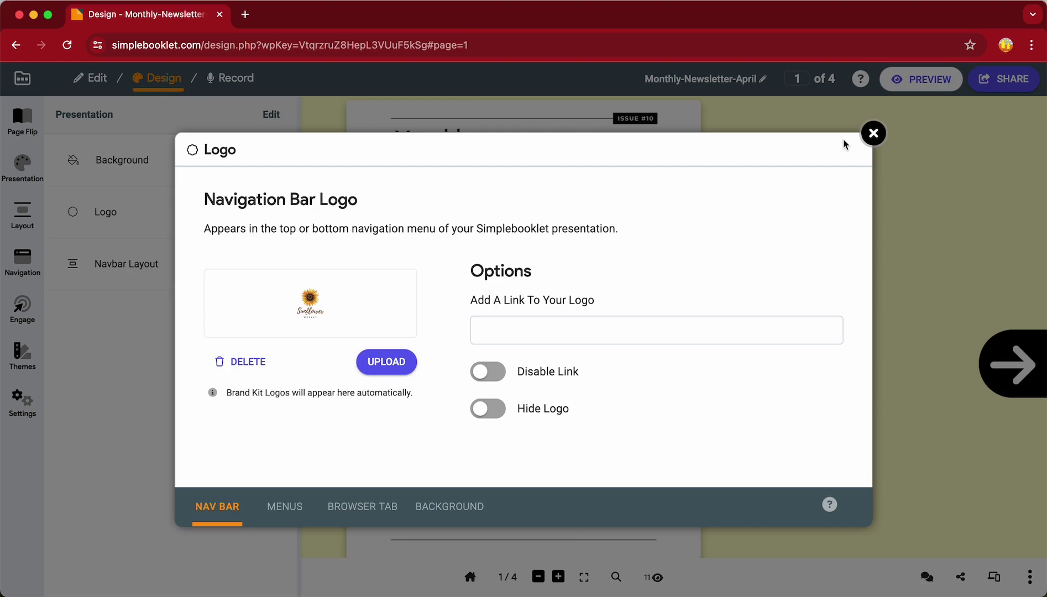
pyautogui.click(874, 133)
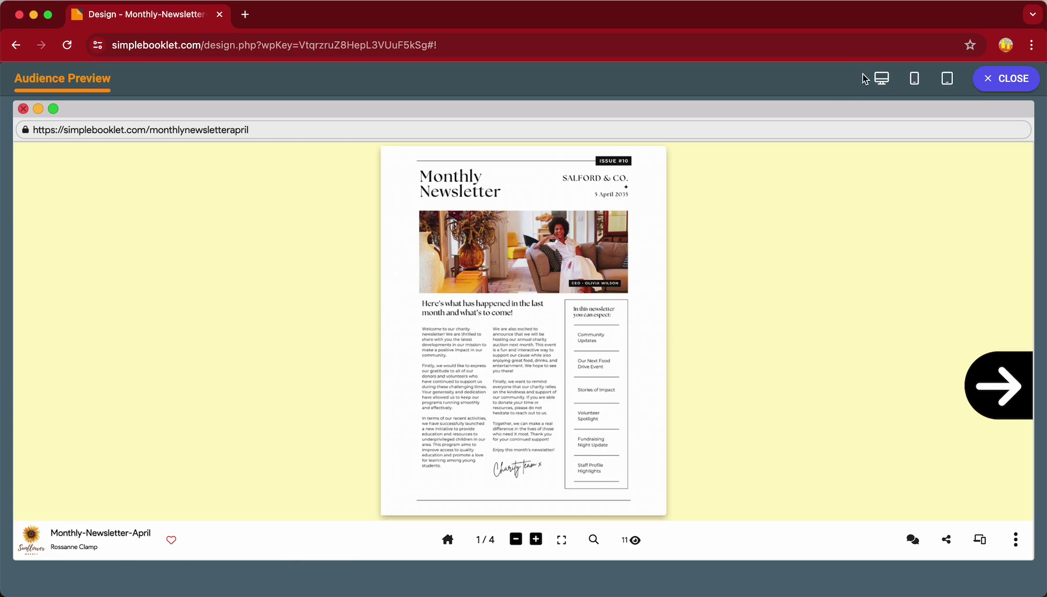
# Check the navigation bar logo in the phone and tablet audience previews, including the expanded phone menu, and leave the preview.
pyautogui.click(914, 78)
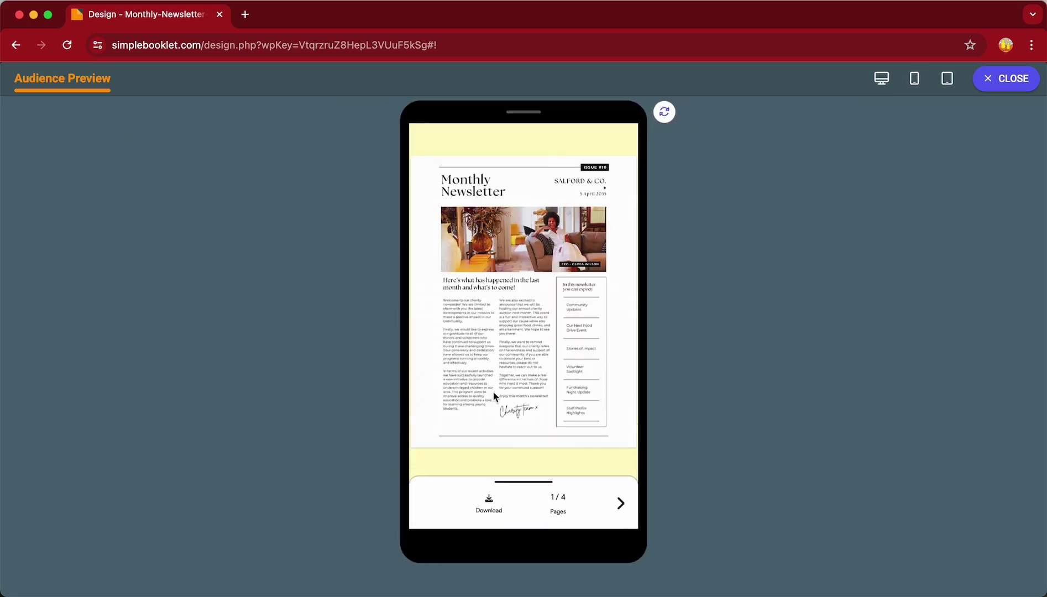
pyautogui.click(525, 490)
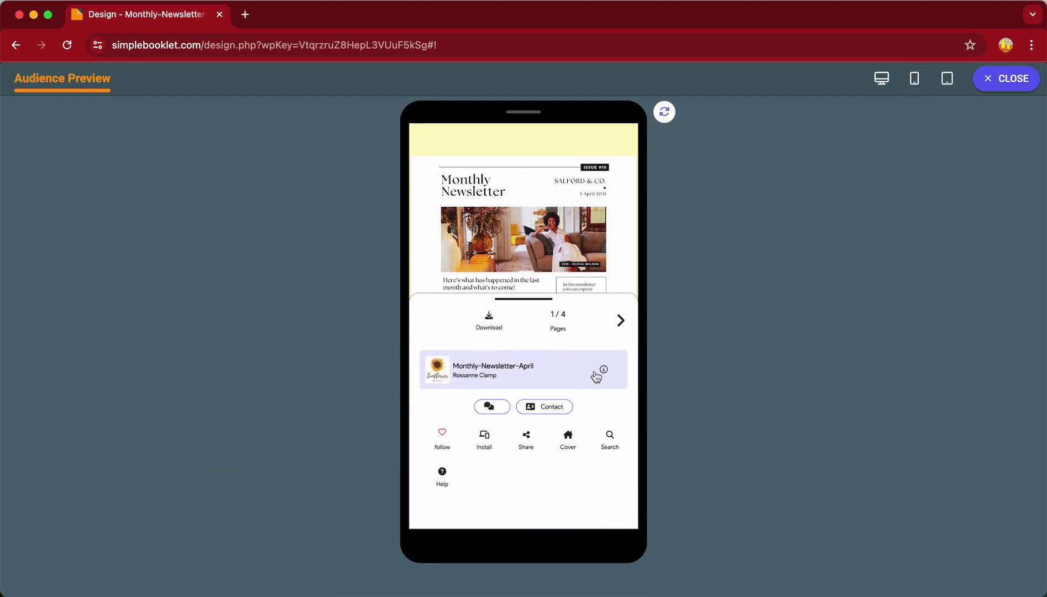
pyautogui.click(530, 305)
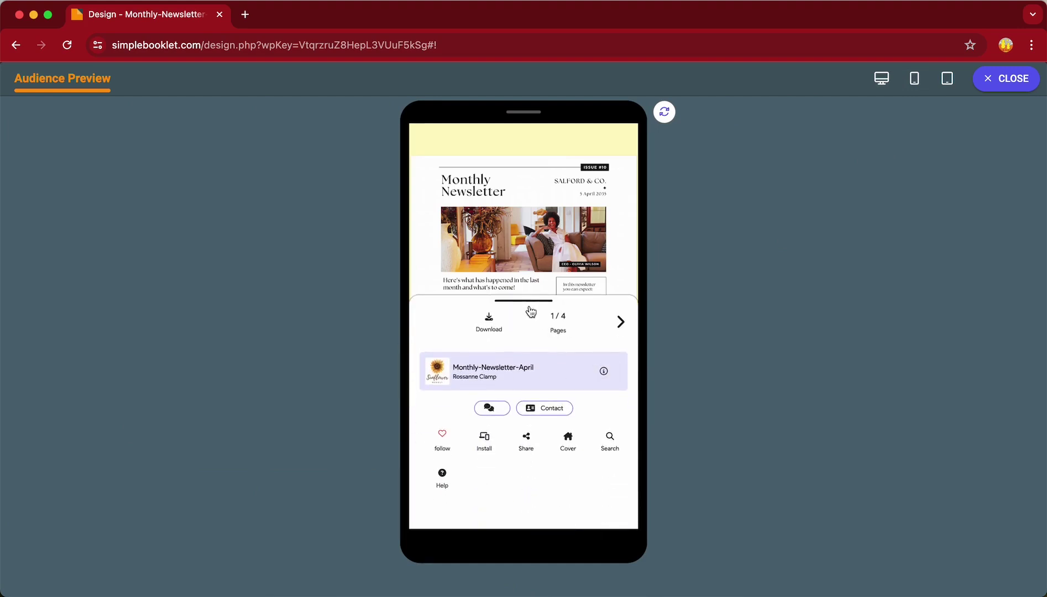
pyautogui.click(947, 79)
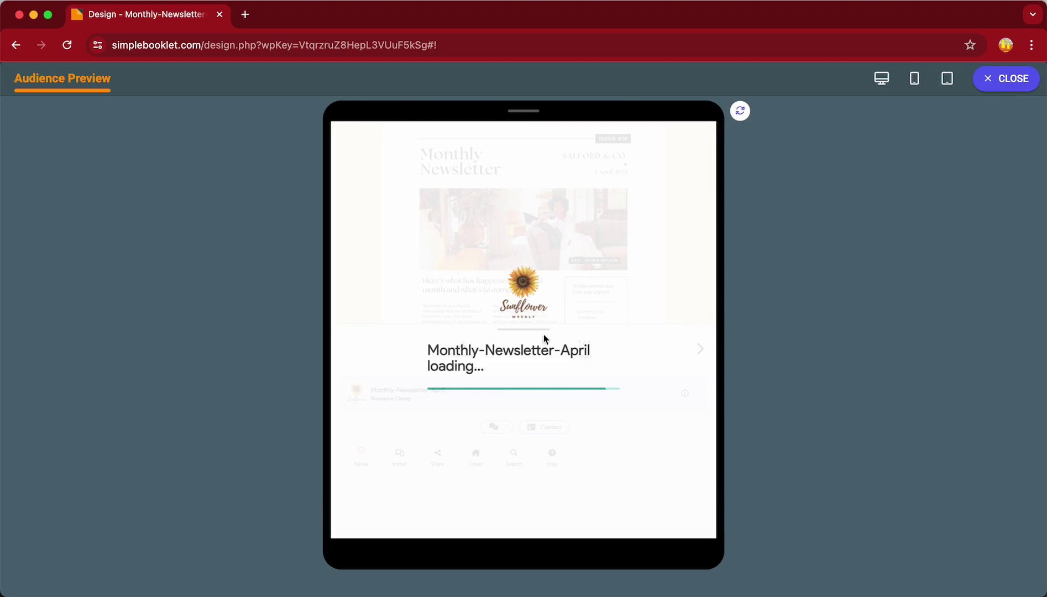
pyautogui.click(554, 327)
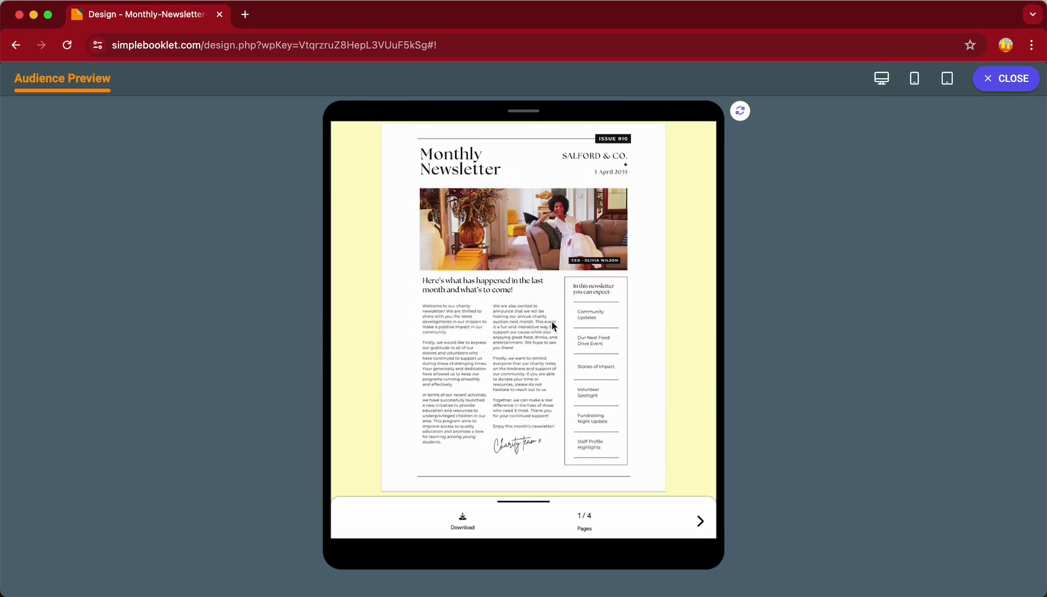
pyautogui.click(1010, 80)
# Reopen the presentation logo settings and delete the navigation bar logo.
pyautogui.click(37, 175)
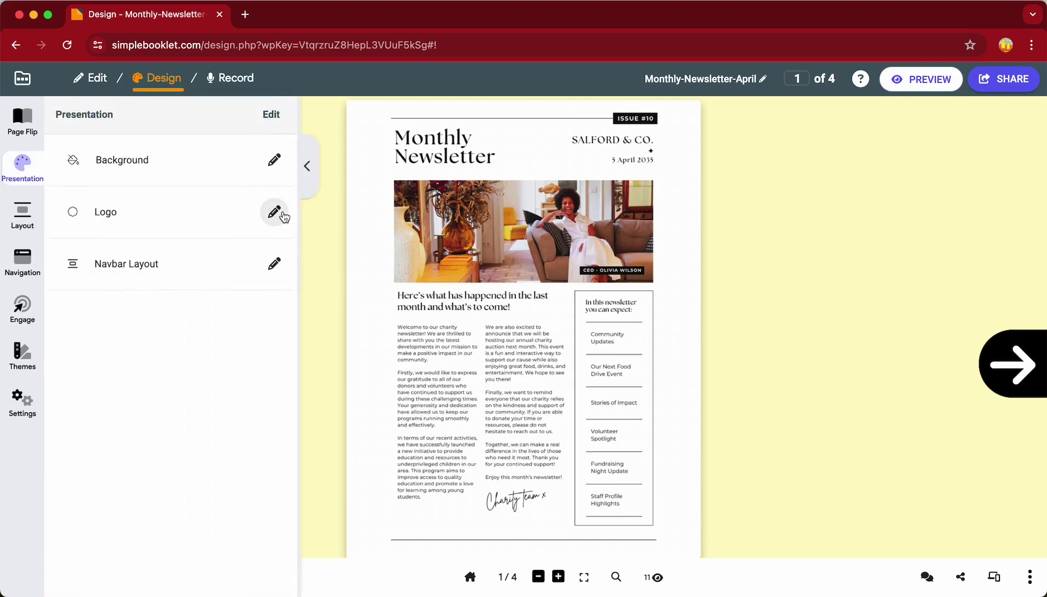
pyautogui.click(280, 213)
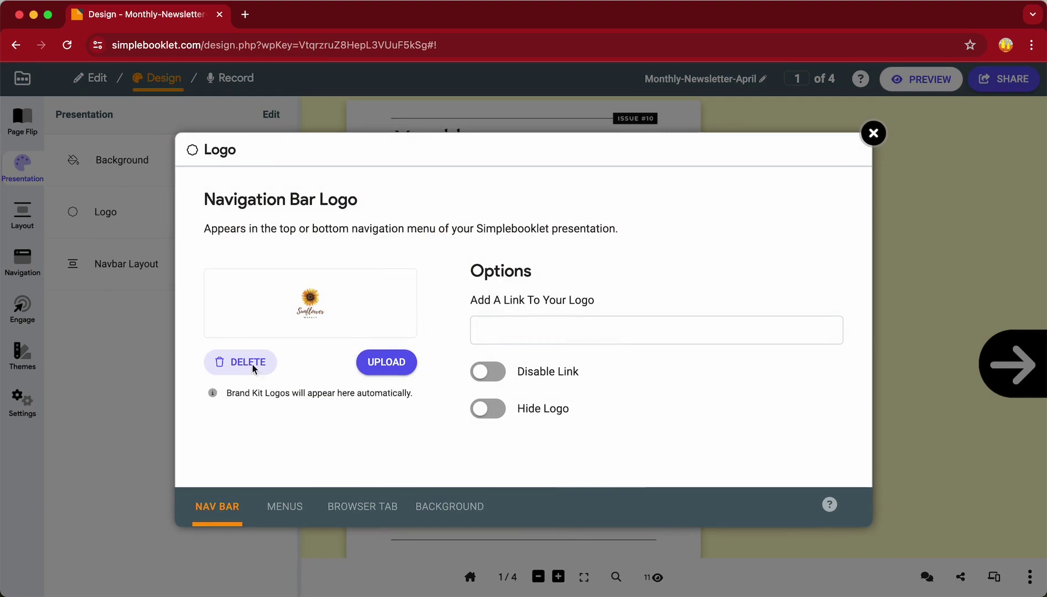
pyautogui.click(252, 364)
# Upload the Sunflower Weekly image whose file name ends in "Logo (1).png" as the popup cards logo and close the logo settings.
pyautogui.click(281, 507)
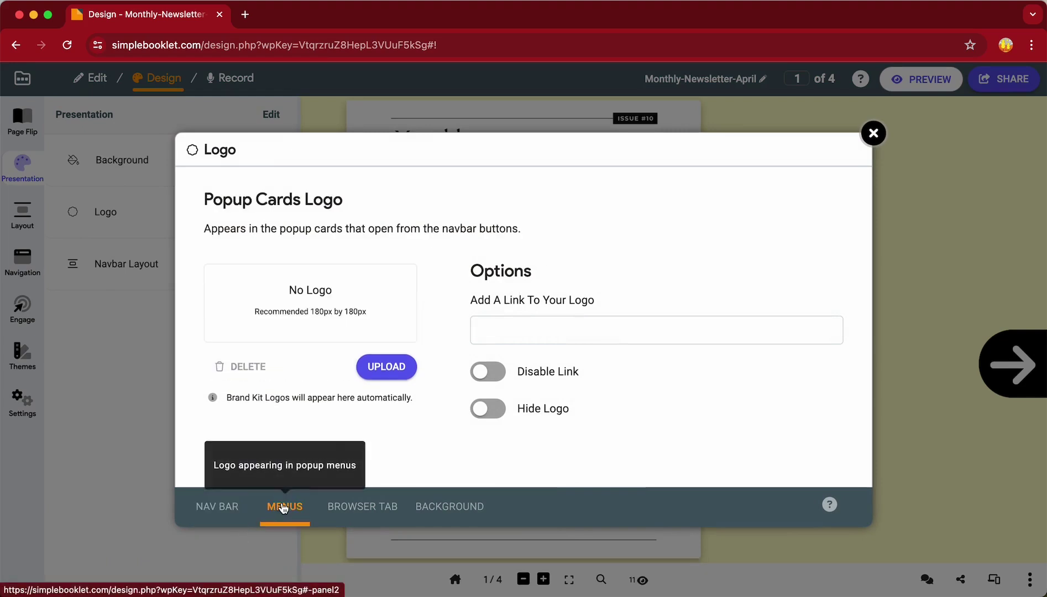
pyautogui.click(399, 367)
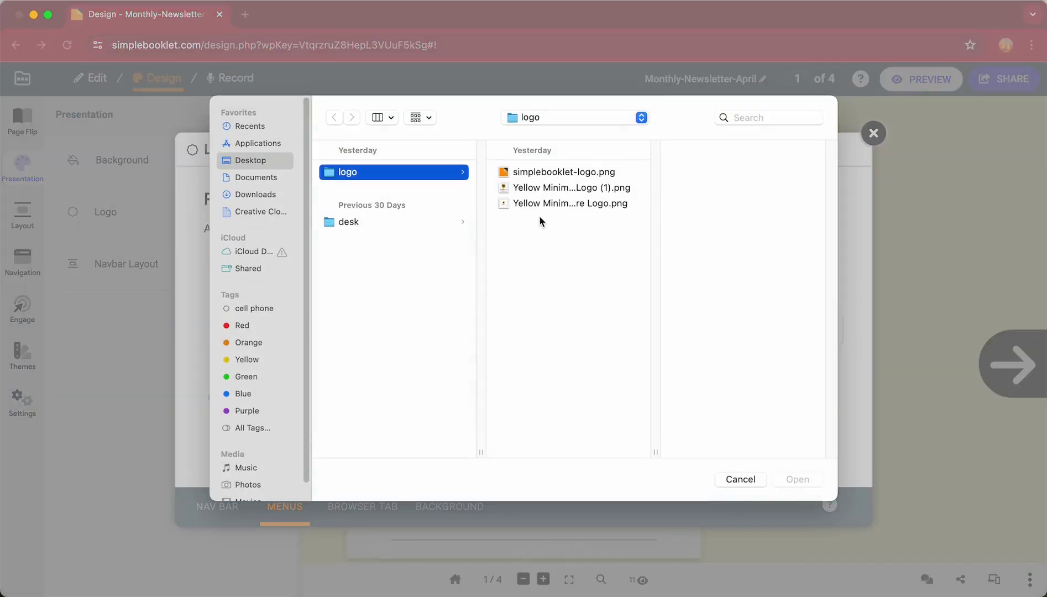
pyautogui.click(564, 188)
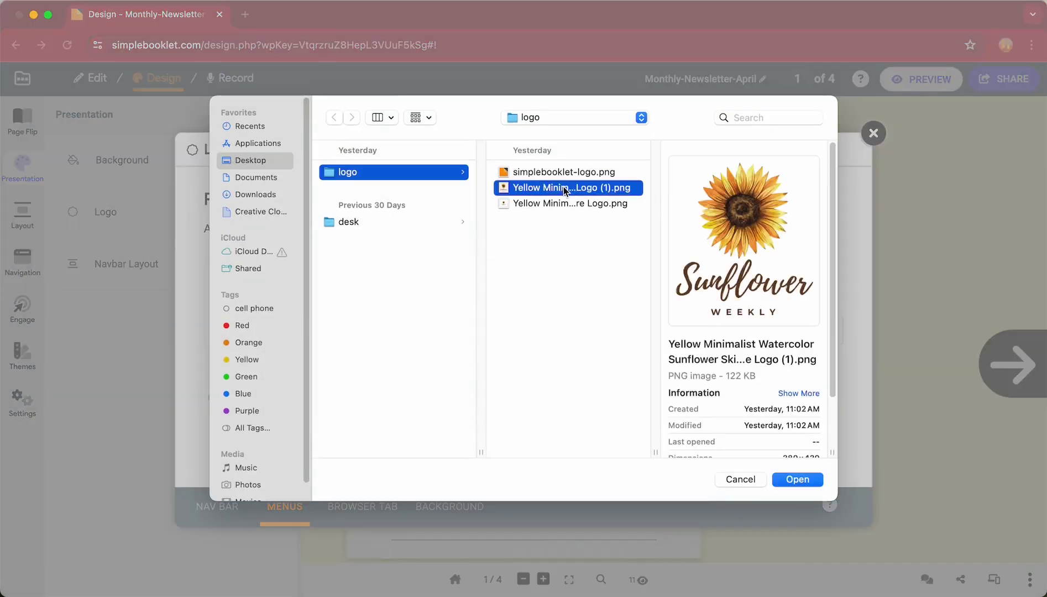
pyautogui.click(785, 479)
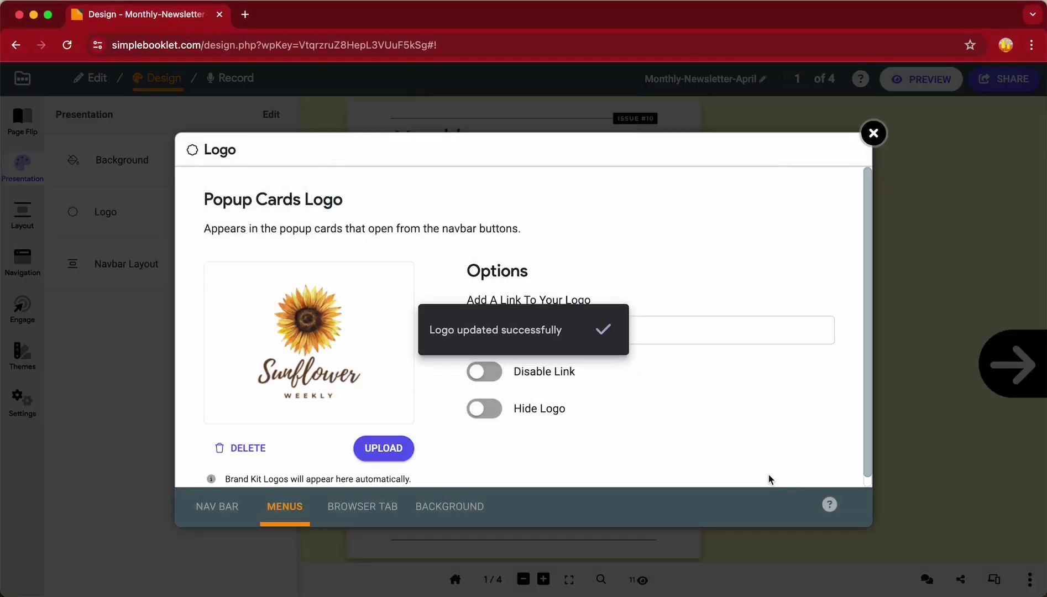
pyautogui.click(603, 333)
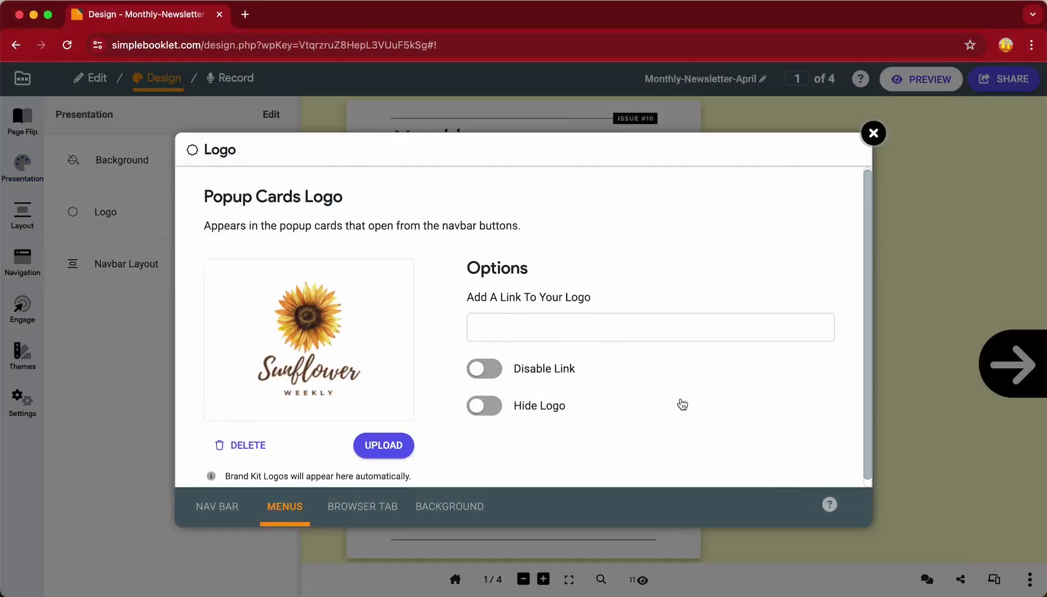
pyautogui.scroll(-1, 688, 387)
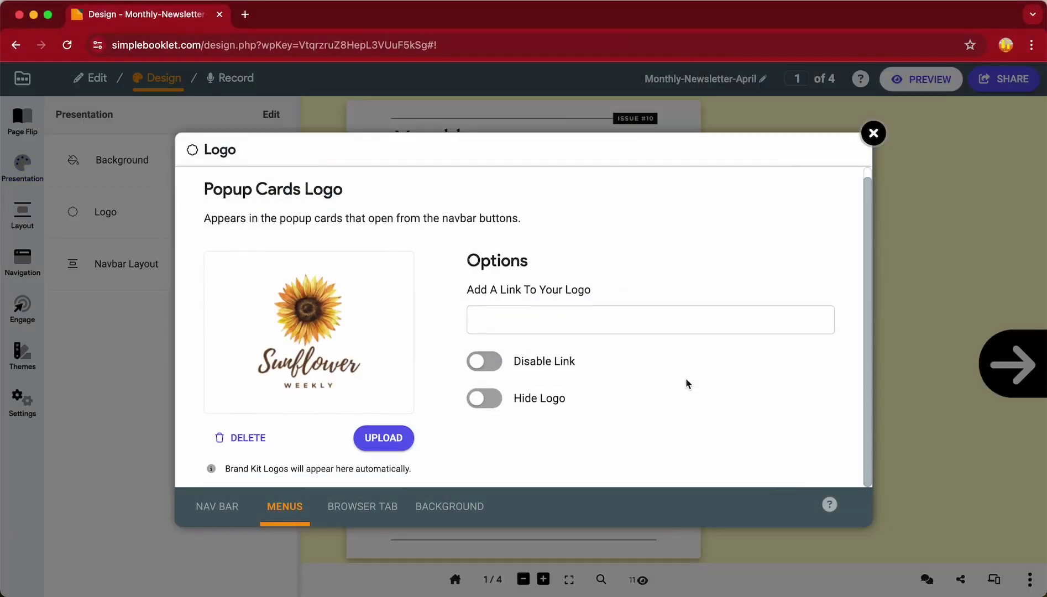
pyautogui.click(873, 134)
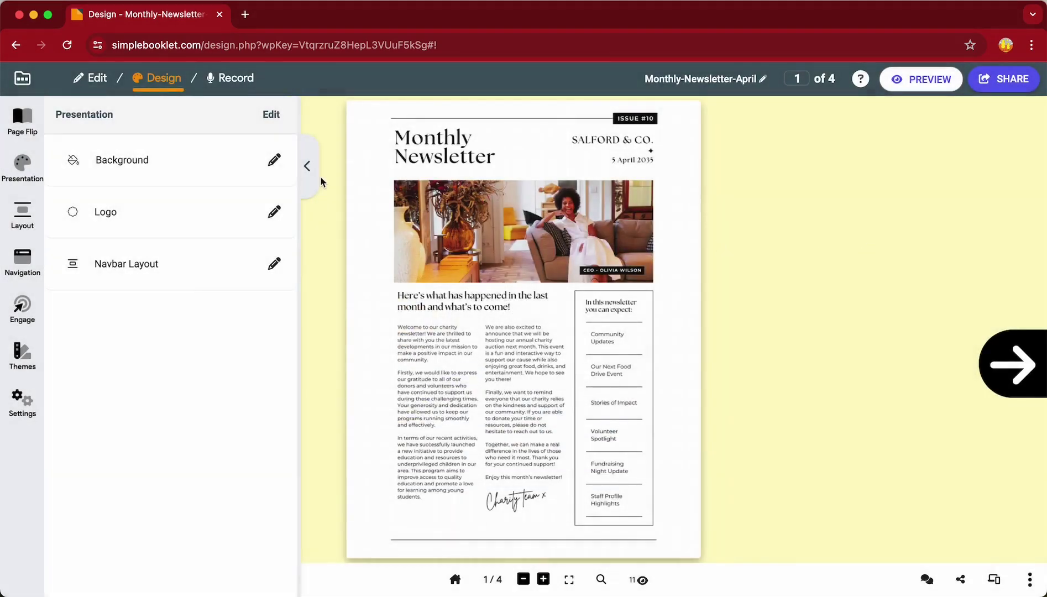
# Preview the booklet as the audience sees it on desktop and inspect the logo on the About and Contact popup cards.
pyautogui.click(307, 166)
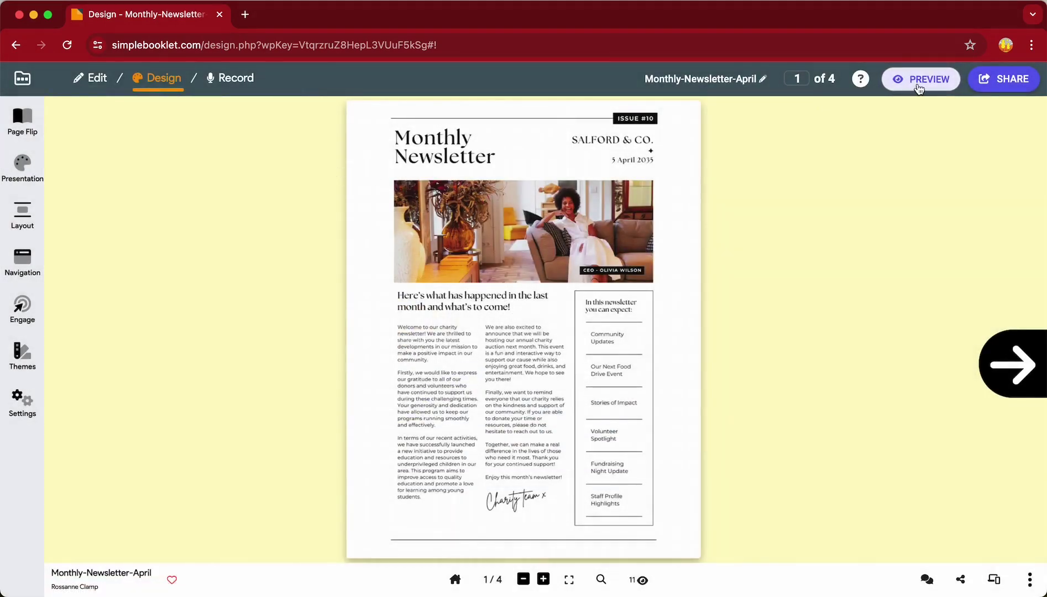
pyautogui.click(919, 88)
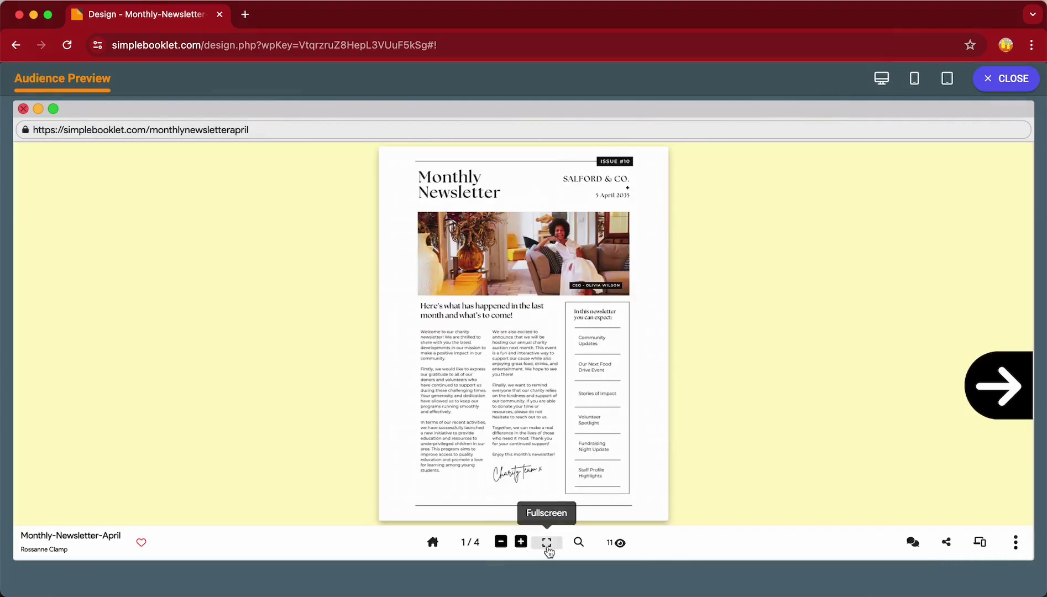
pyautogui.click(1015, 543)
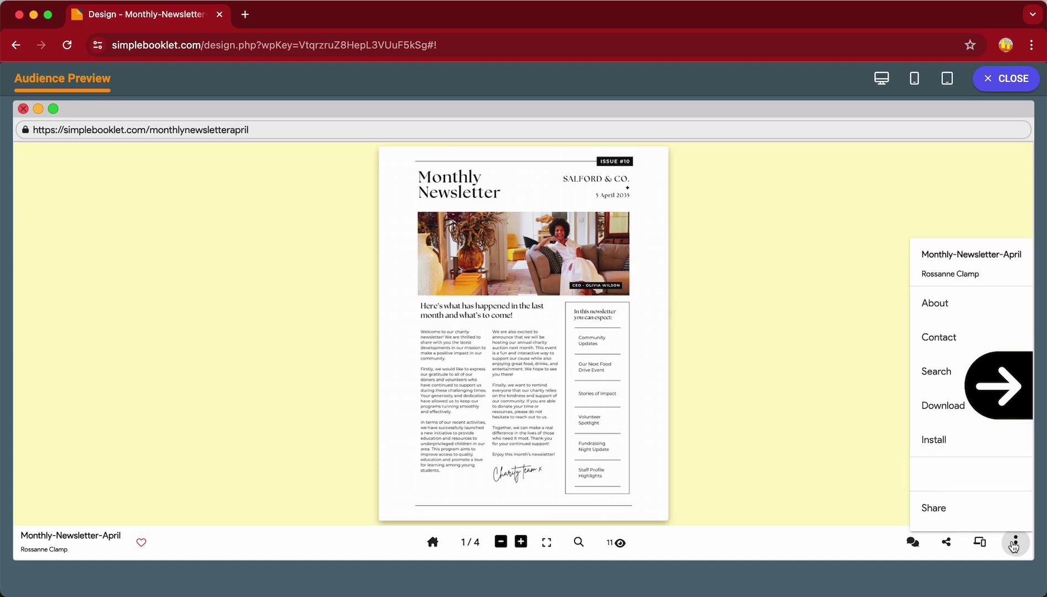
pyautogui.click(945, 307)
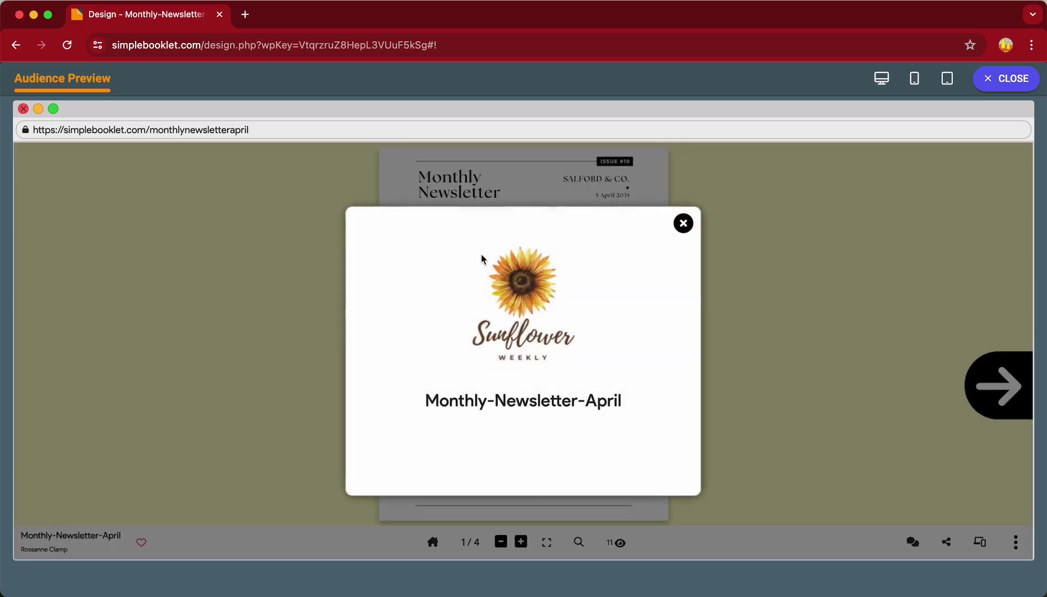
pyautogui.click(685, 225)
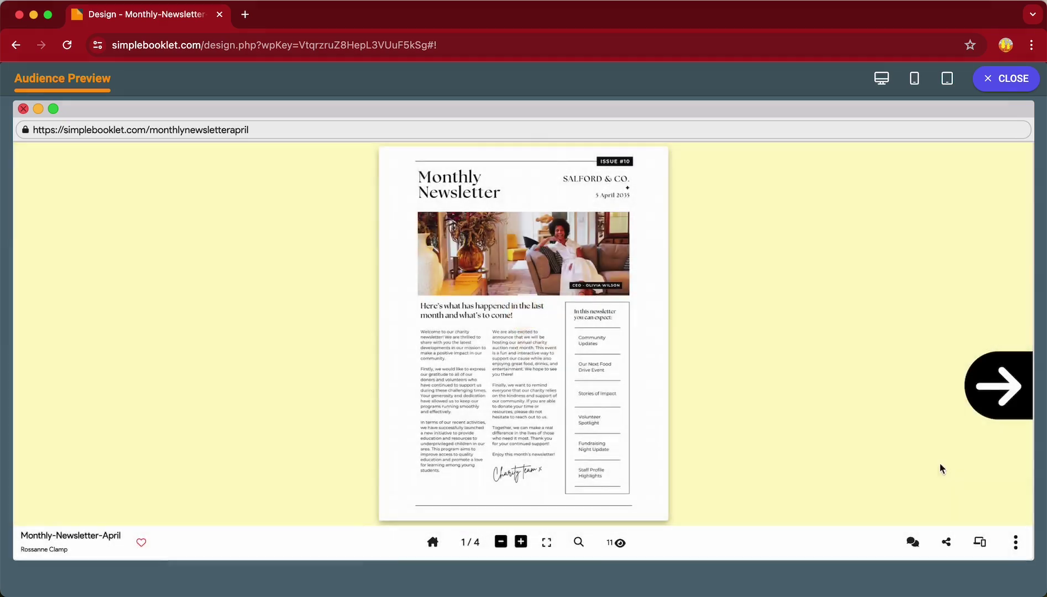
pyautogui.click(1015, 543)
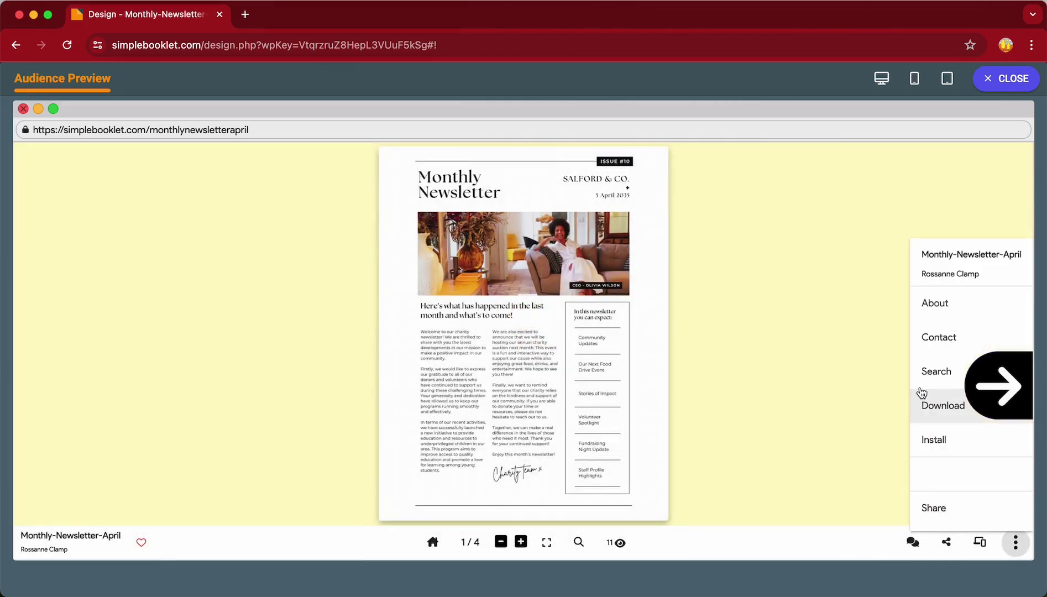
pyautogui.click(941, 339)
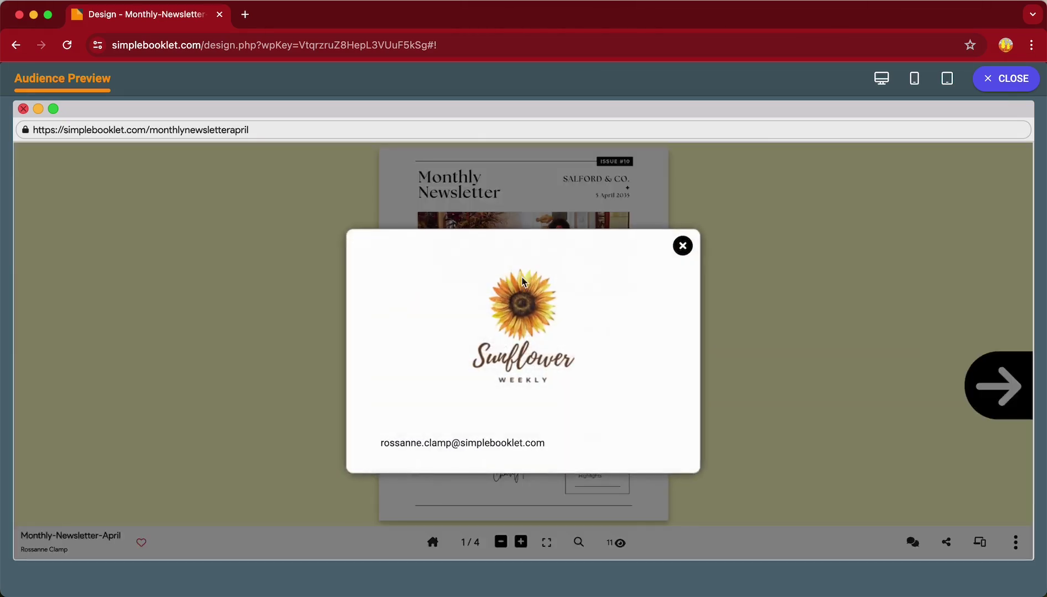
pyautogui.click(685, 245)
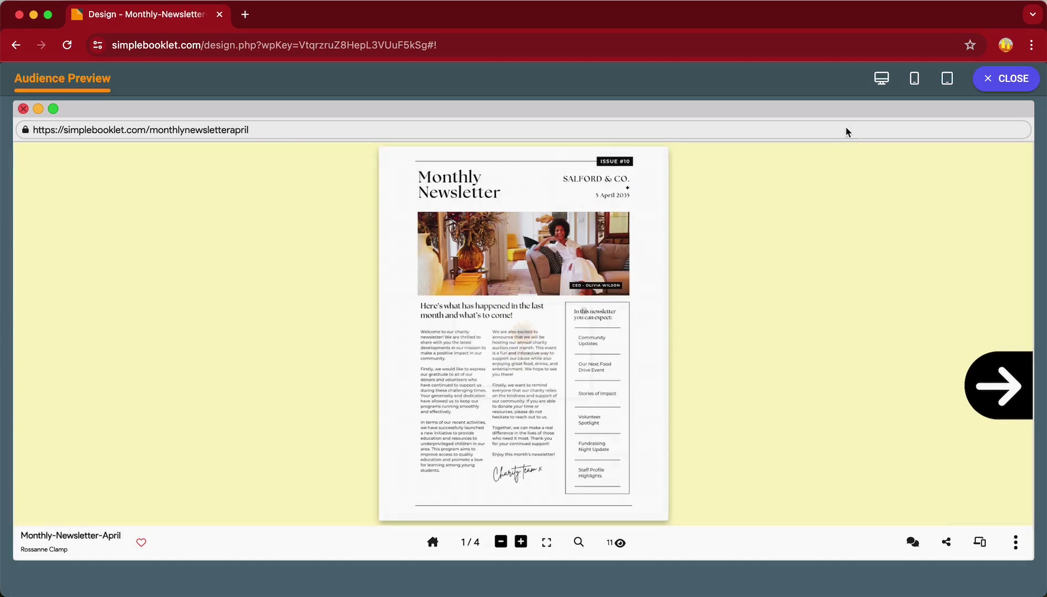
# Switch the audience preview to phone and inspect the logo on the Contact card from the expanded menu.
pyautogui.click(910, 84)
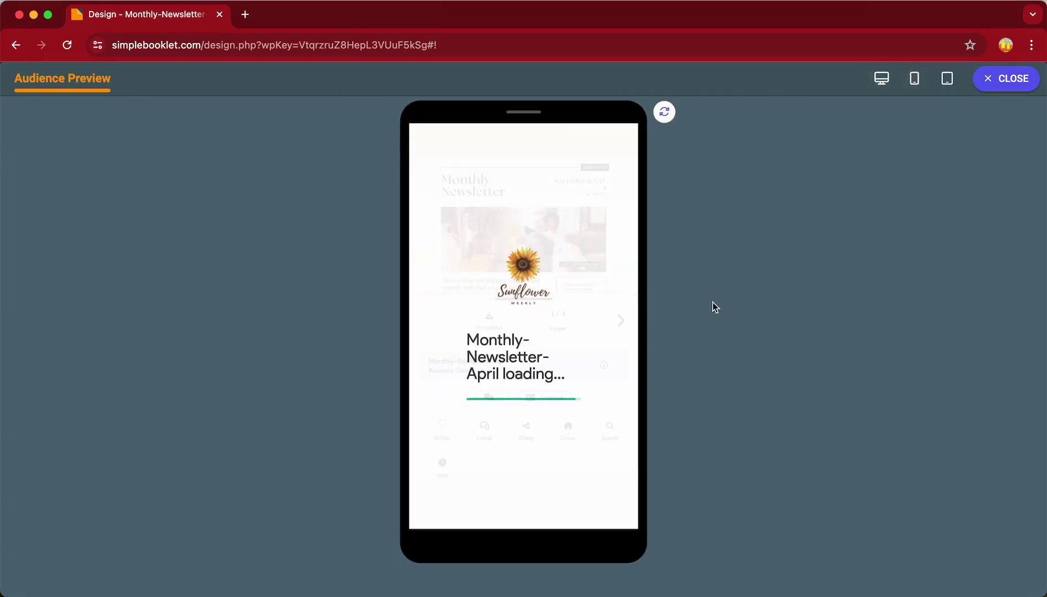
pyautogui.moveTo(542, 374); pyautogui.dragTo(543, 487)
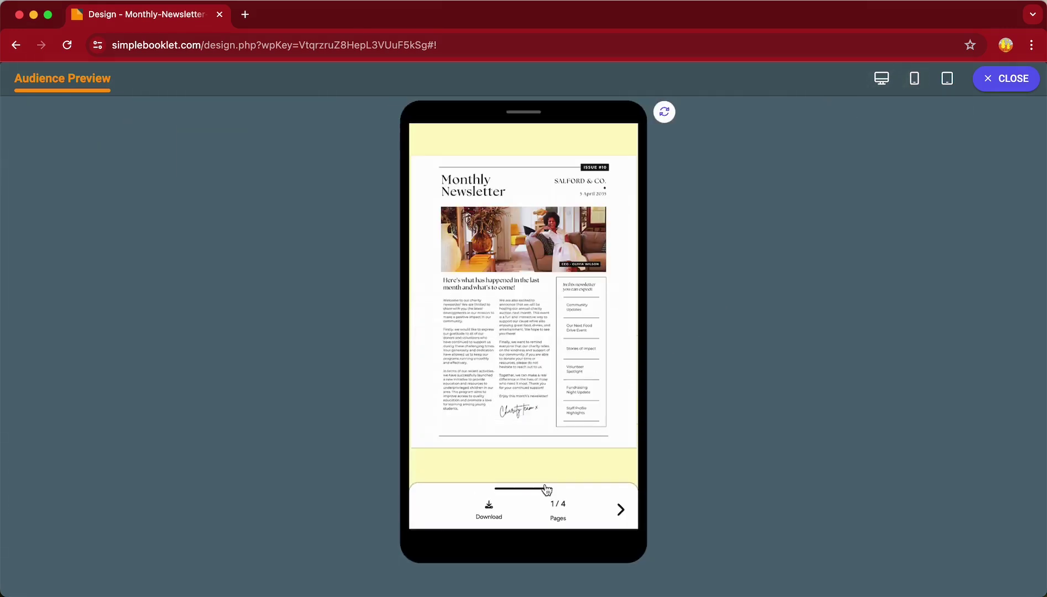
pyautogui.click(546, 491)
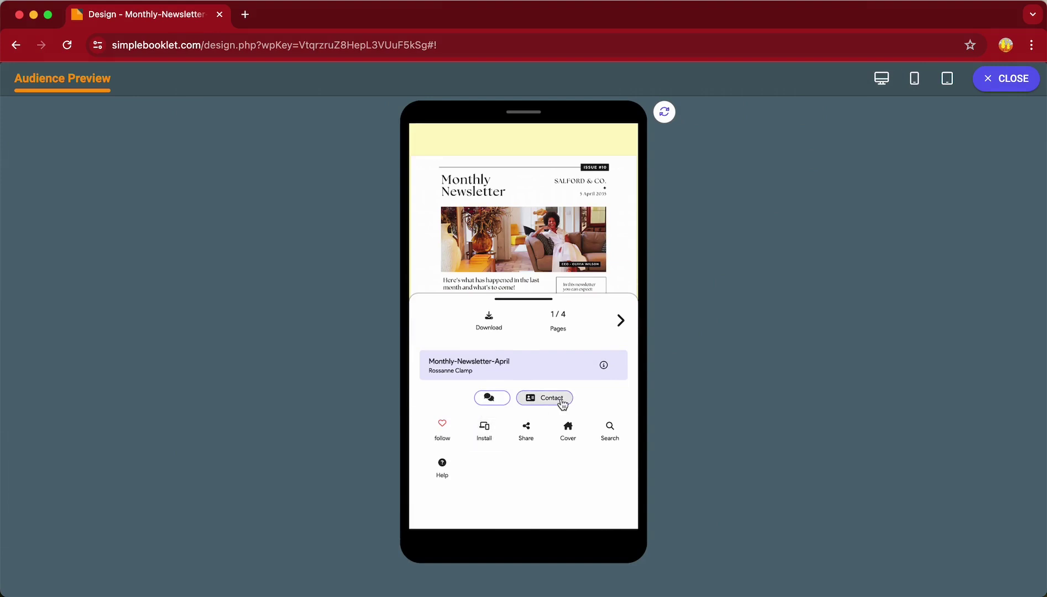
pyautogui.click(553, 400)
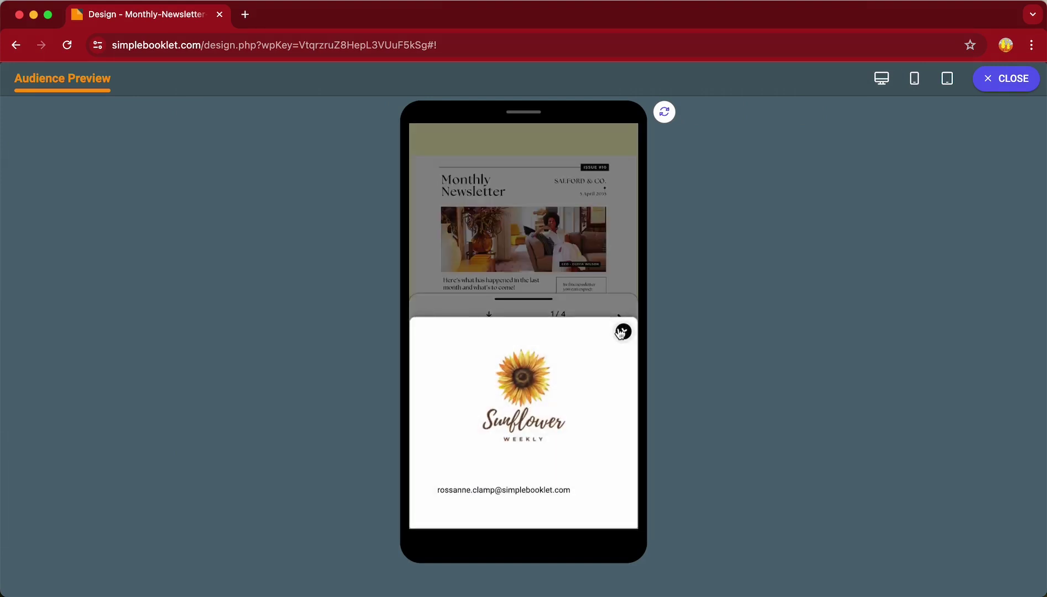
pyautogui.click(624, 331)
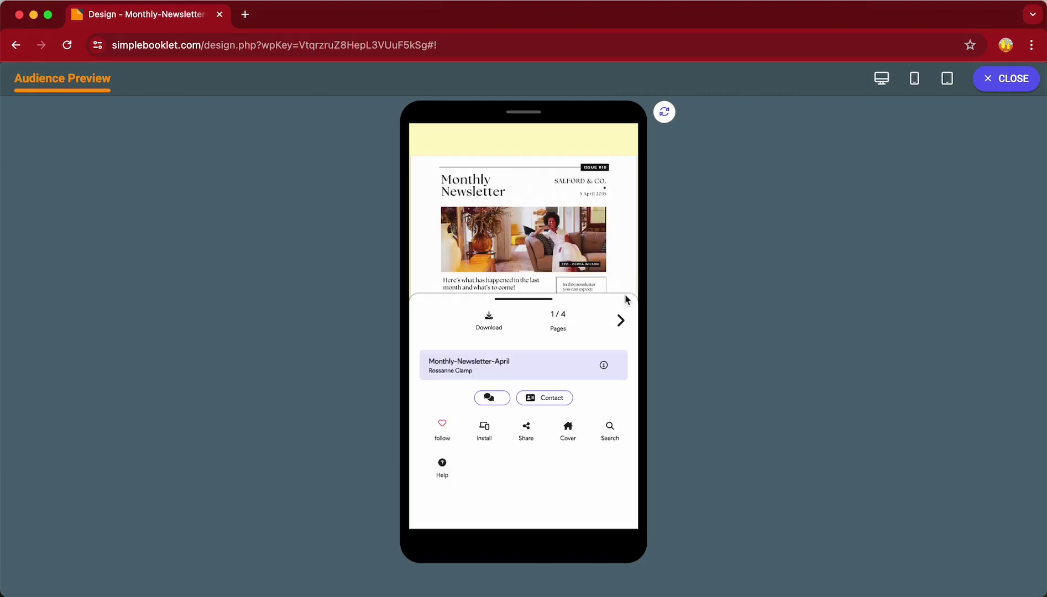
# Switch the audience preview to tablet, inspect the logo on the Contact card from the expanded menu, and exit the preview.
pyautogui.click(943, 84)
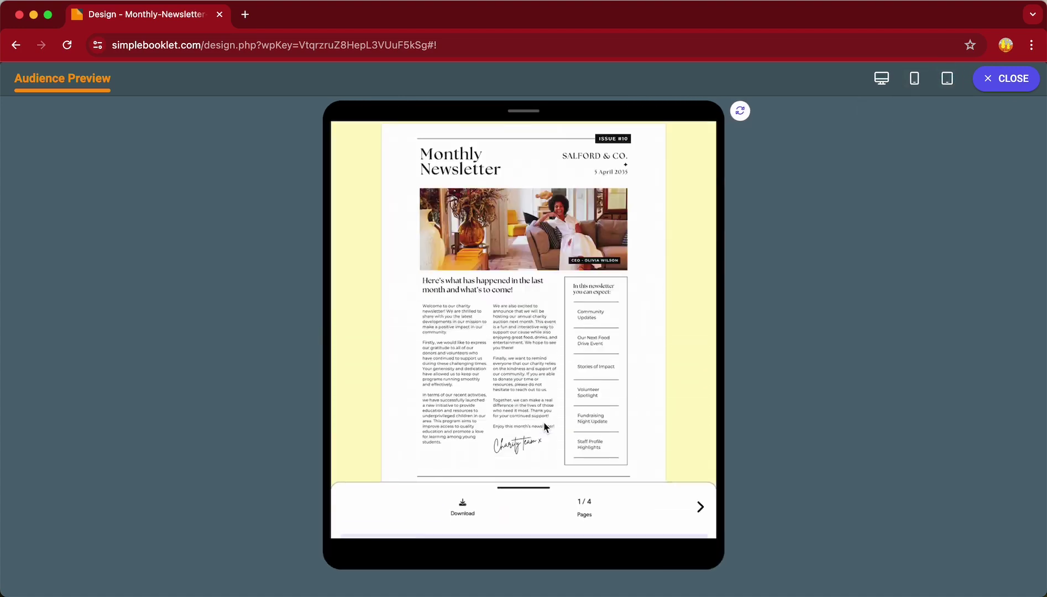
pyautogui.click(522, 501)
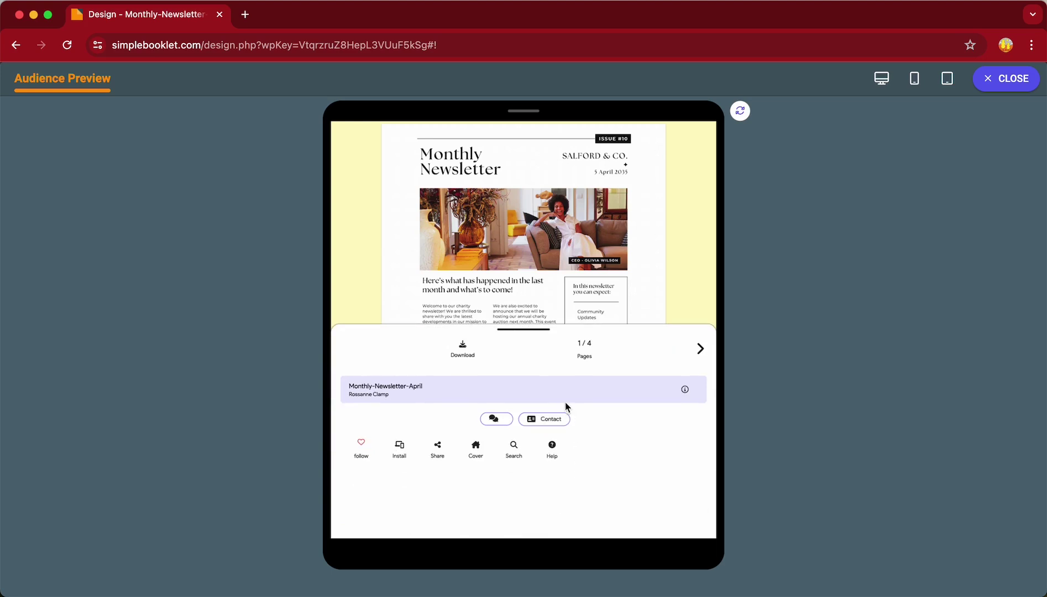
pyautogui.click(555, 420)
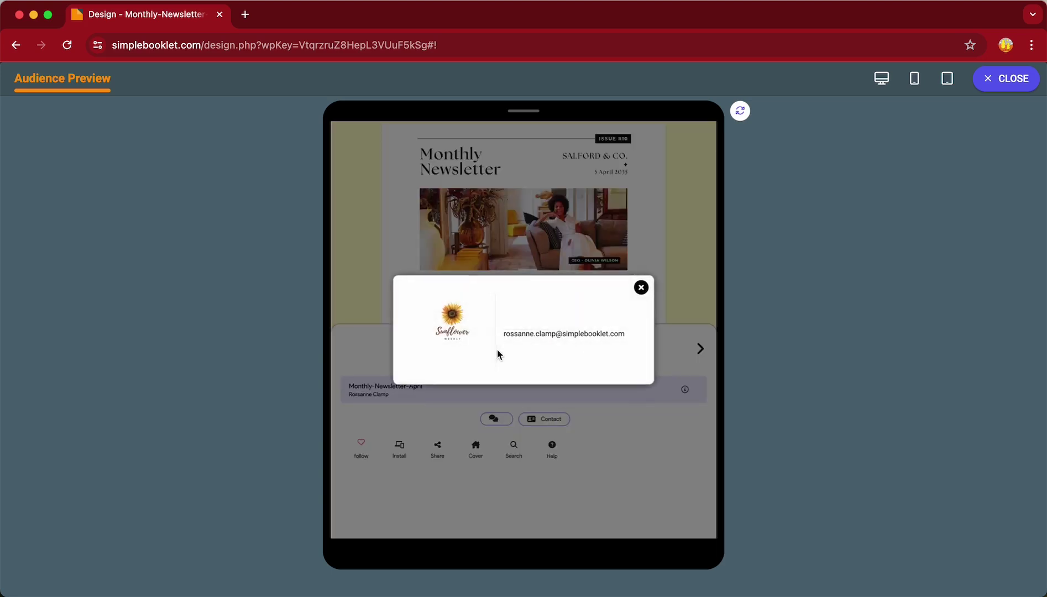
pyautogui.click(640, 287)
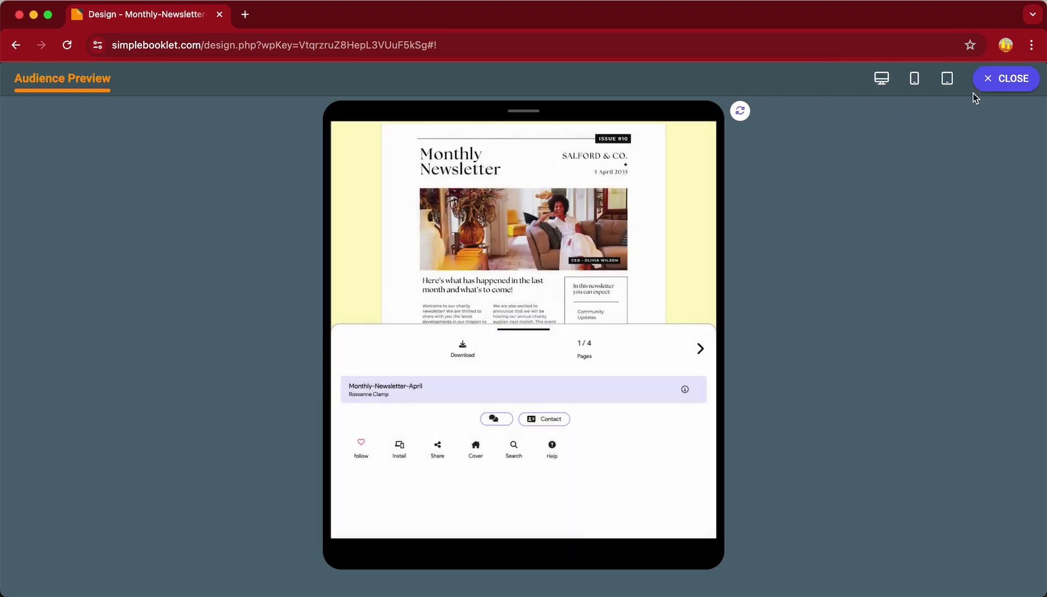
pyautogui.click(989, 81)
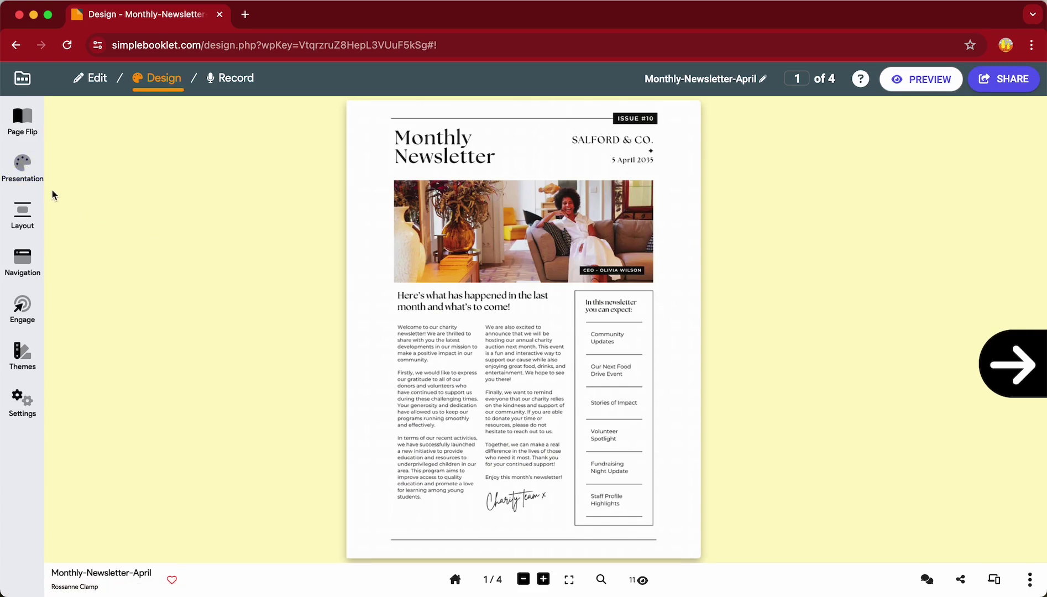
# Reopen the presentation logo settings and delete the popup cards logo.
pyautogui.click(21, 166)
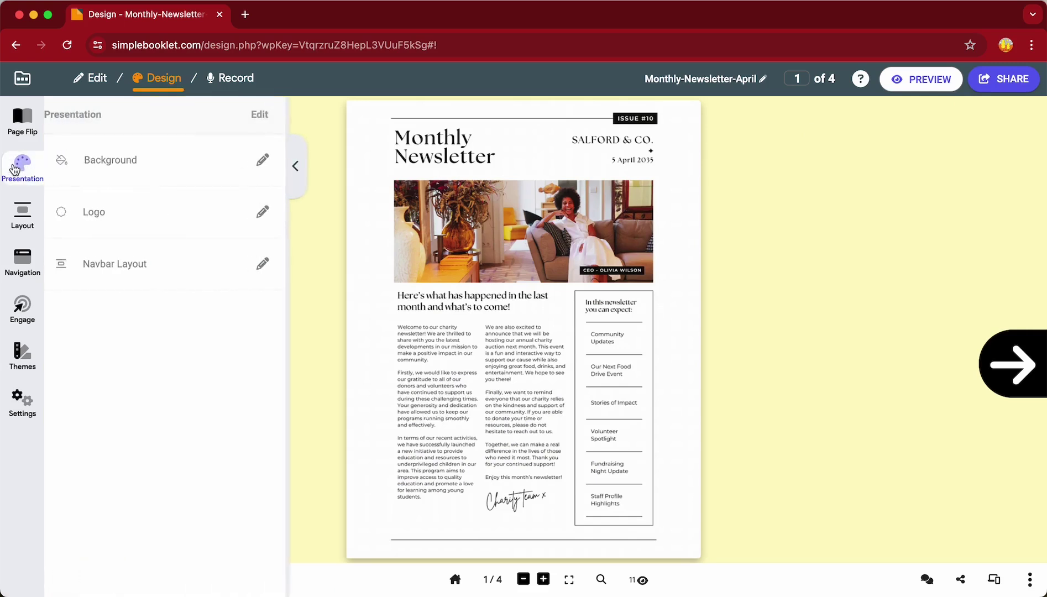
pyautogui.click(271, 213)
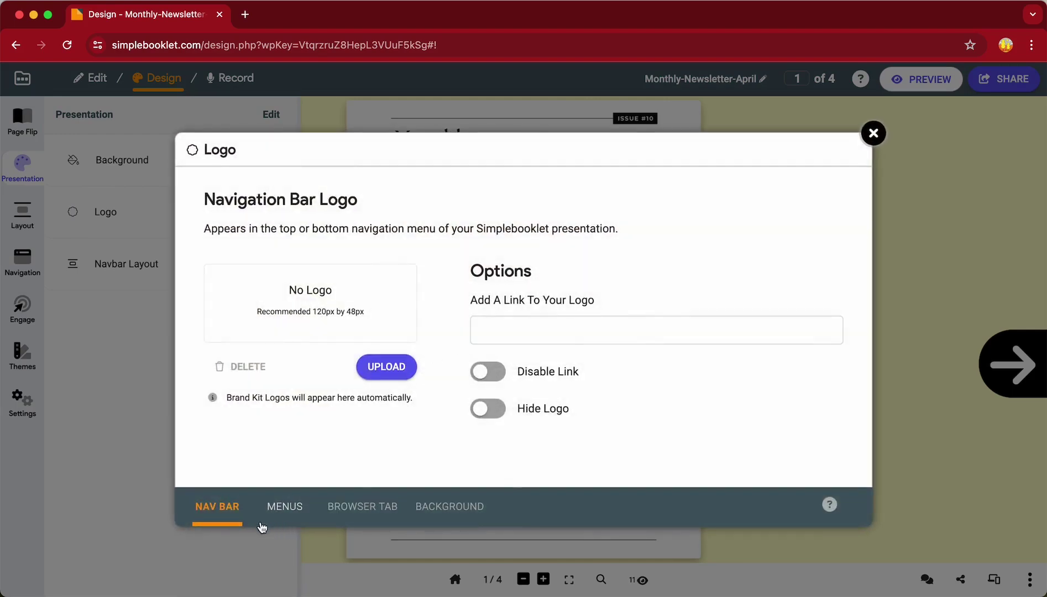
pyautogui.click(279, 506)
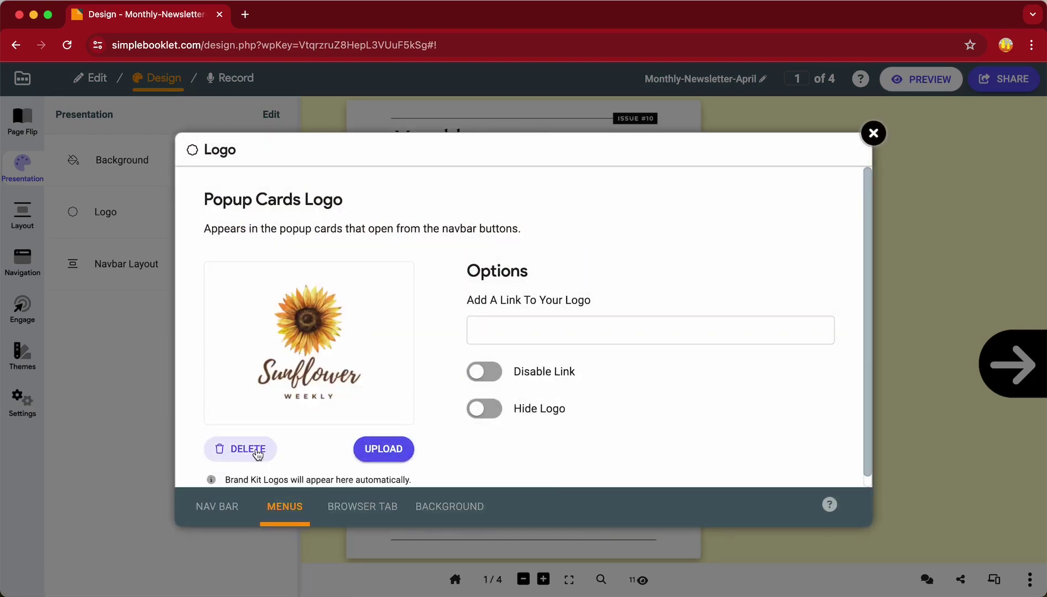
pyautogui.click(258, 453)
# Upload favcon.png from the Downloads folder as the browser tab logo.
pyautogui.click(369, 512)
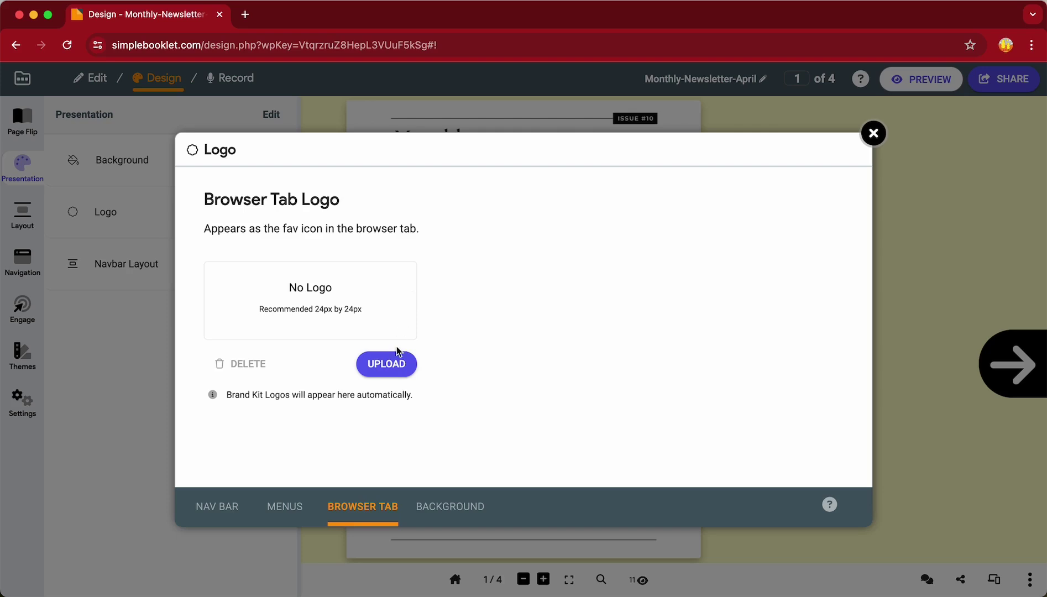
pyautogui.click(387, 364)
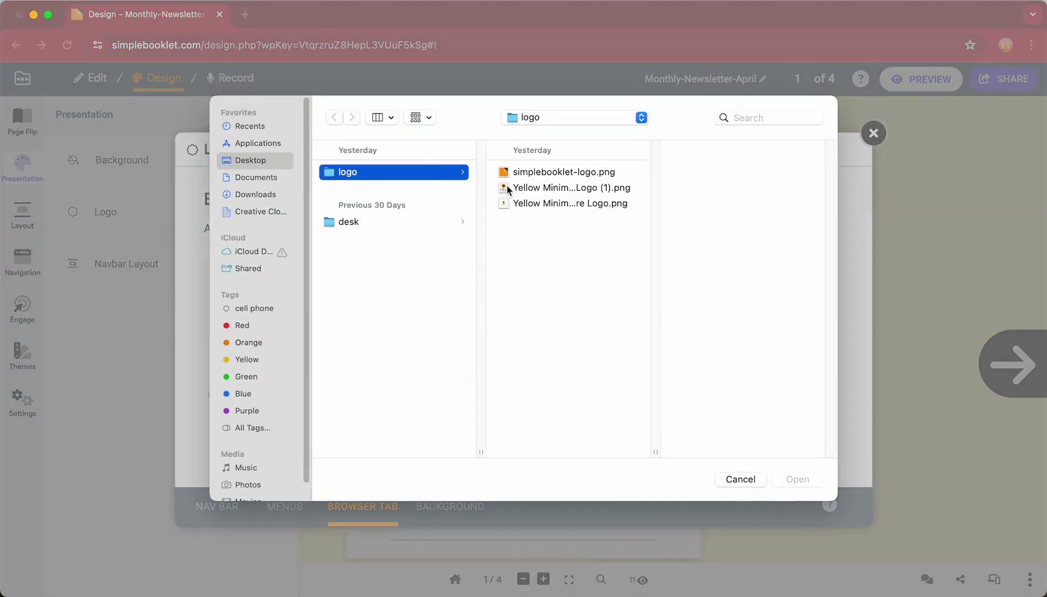
pyautogui.click(253, 161)
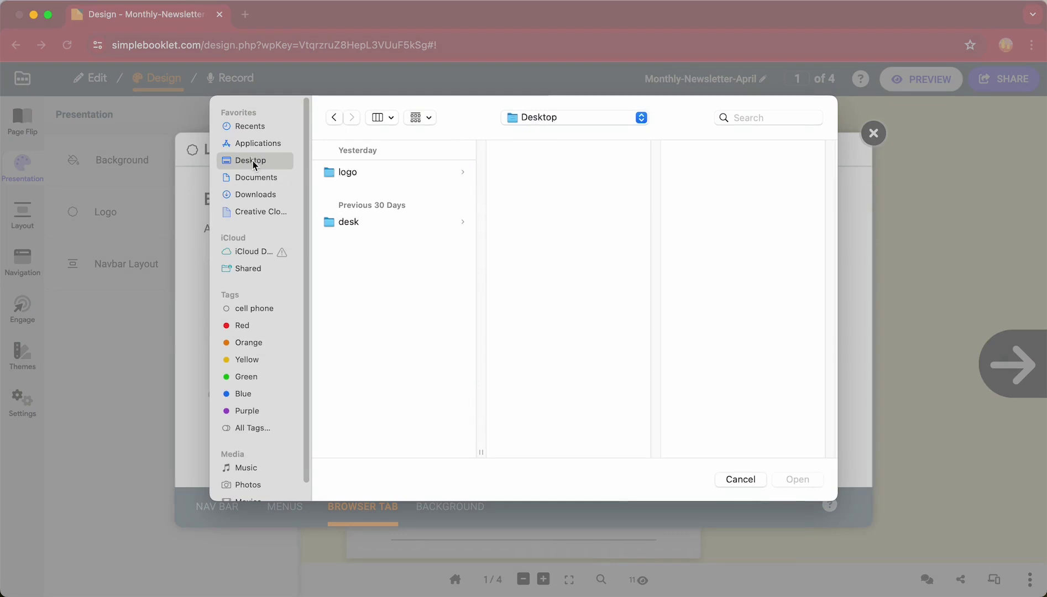
pyautogui.click(251, 194)
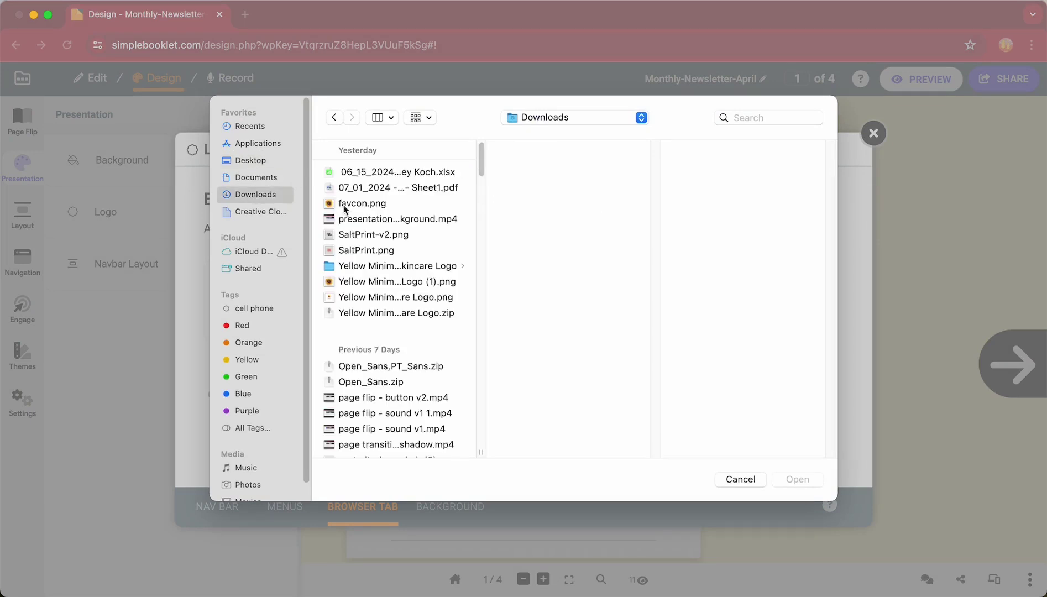
pyautogui.click(369, 205)
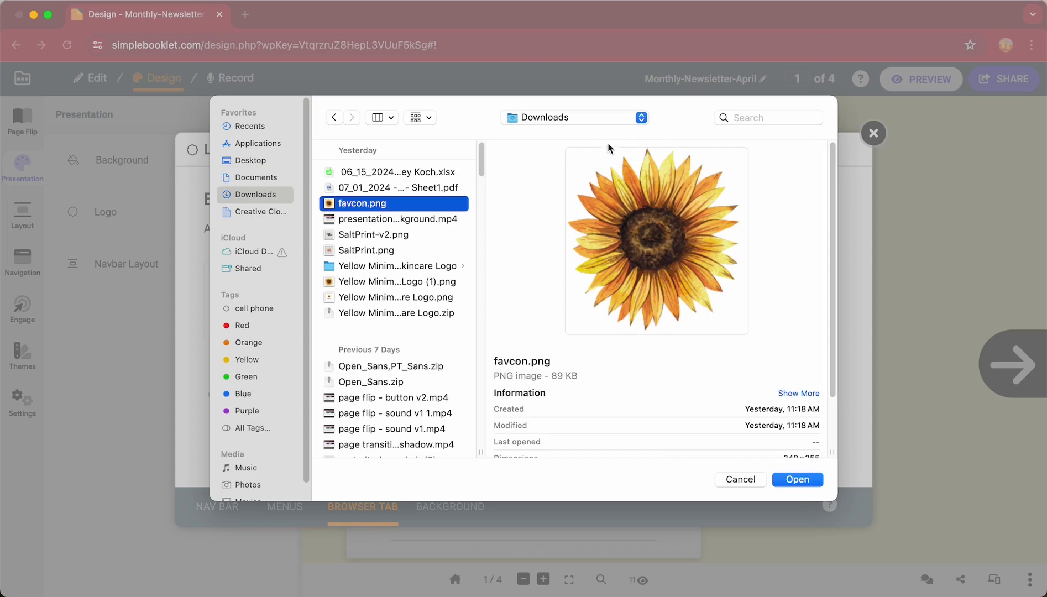
pyautogui.click(790, 481)
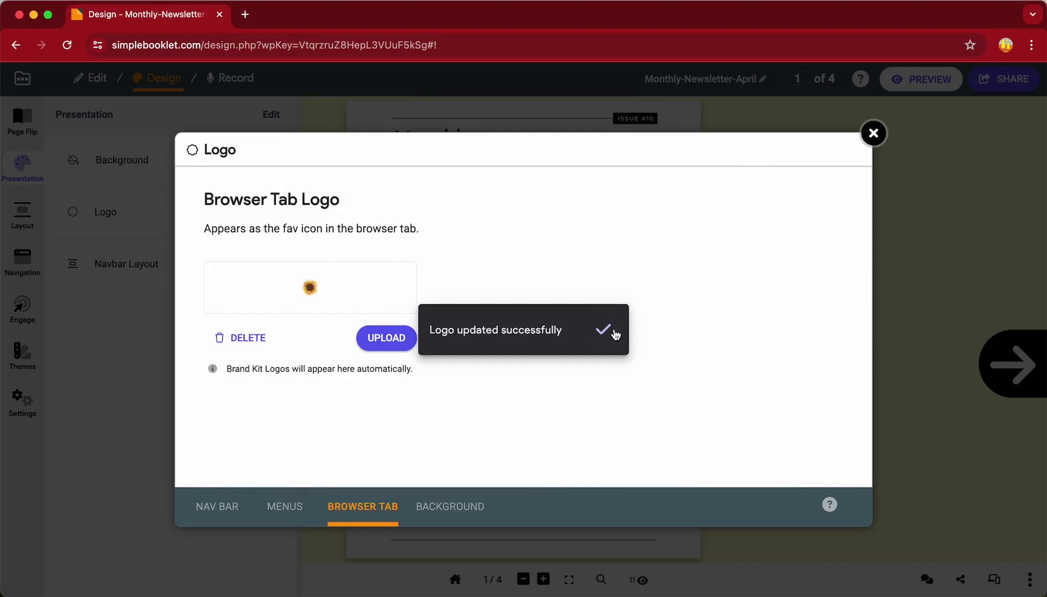
pyautogui.click(613, 332)
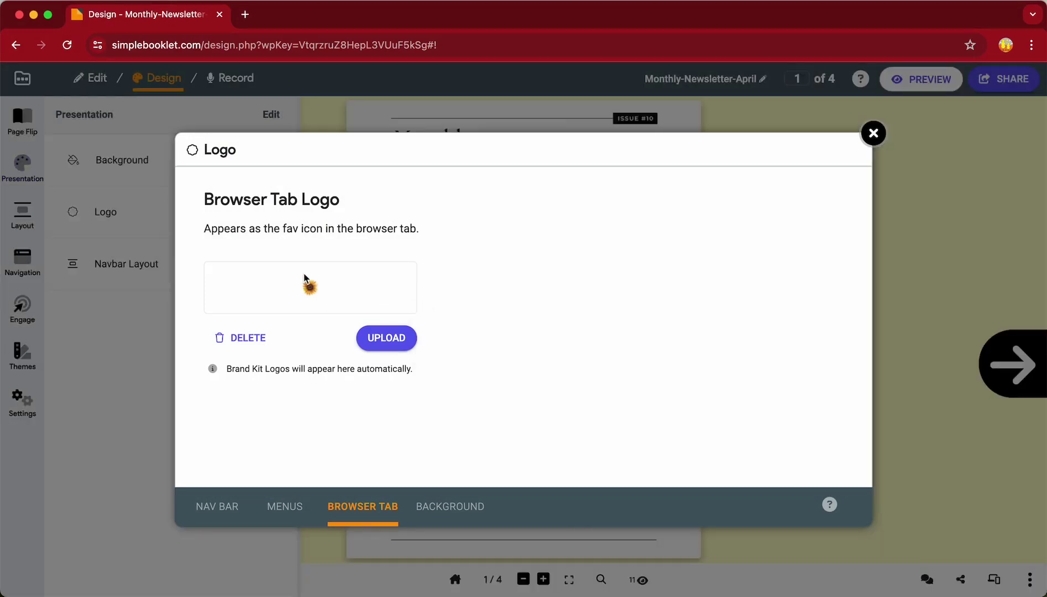
# Leave the logo settings, go to the booklet's share page and copy its link.
pyautogui.click(389, 339)
pyautogui.click(921, 79)
pyautogui.click(1001, 80)
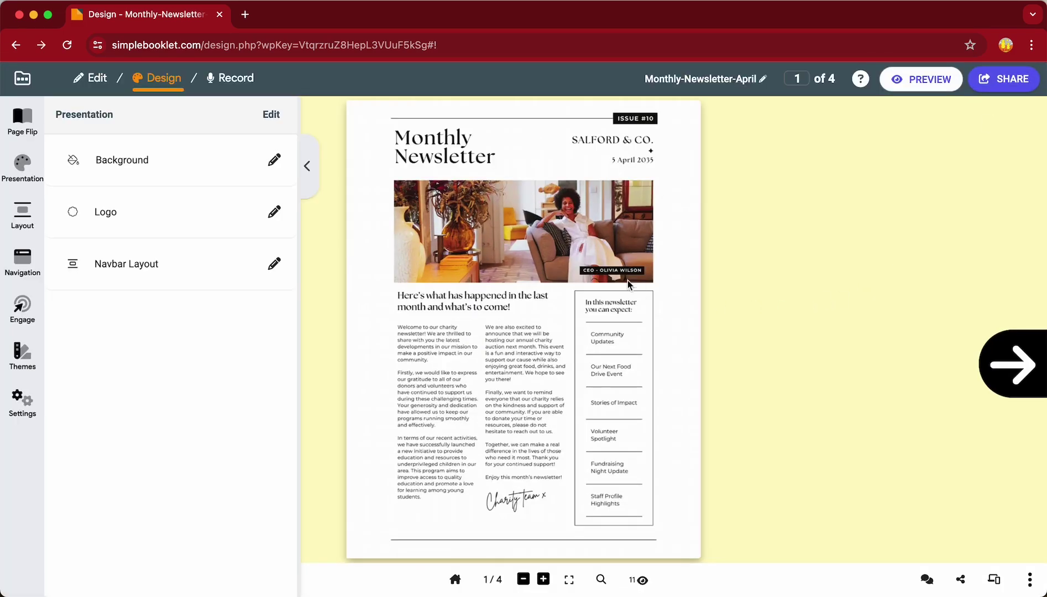
pyautogui.click(998, 83)
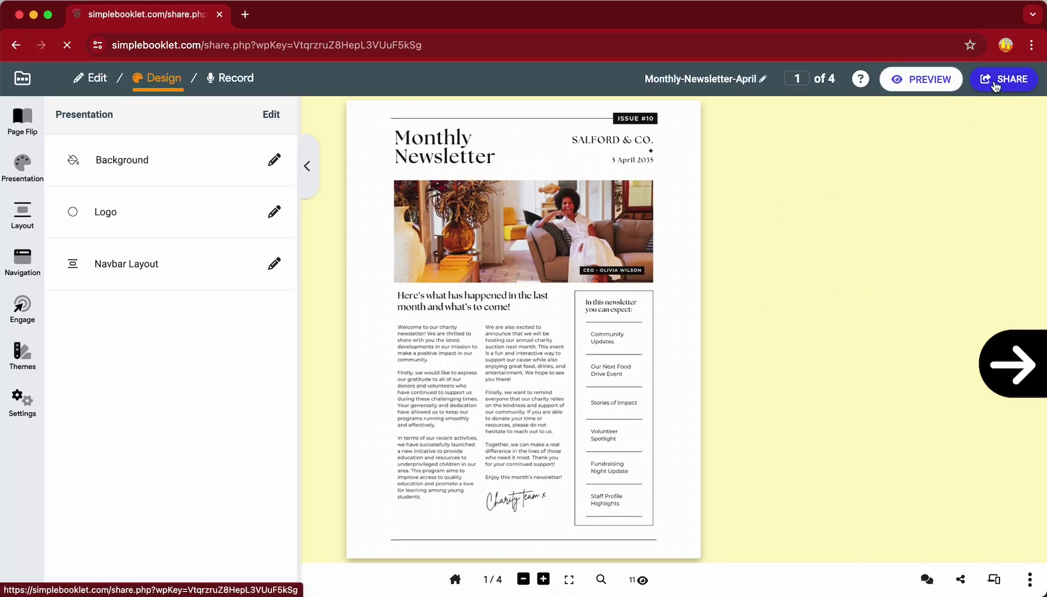
pyautogui.click(761, 195)
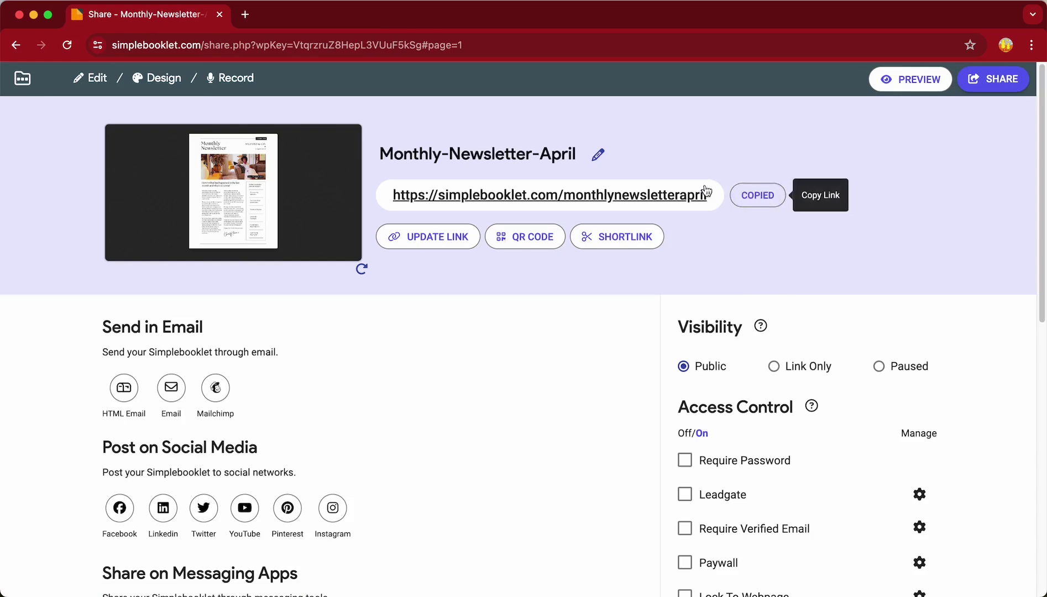
# Open the copied booklet link in a new browser tab and inspect the icon on that tab.
pyautogui.click(244, 14)
pyautogui.press('super+v')
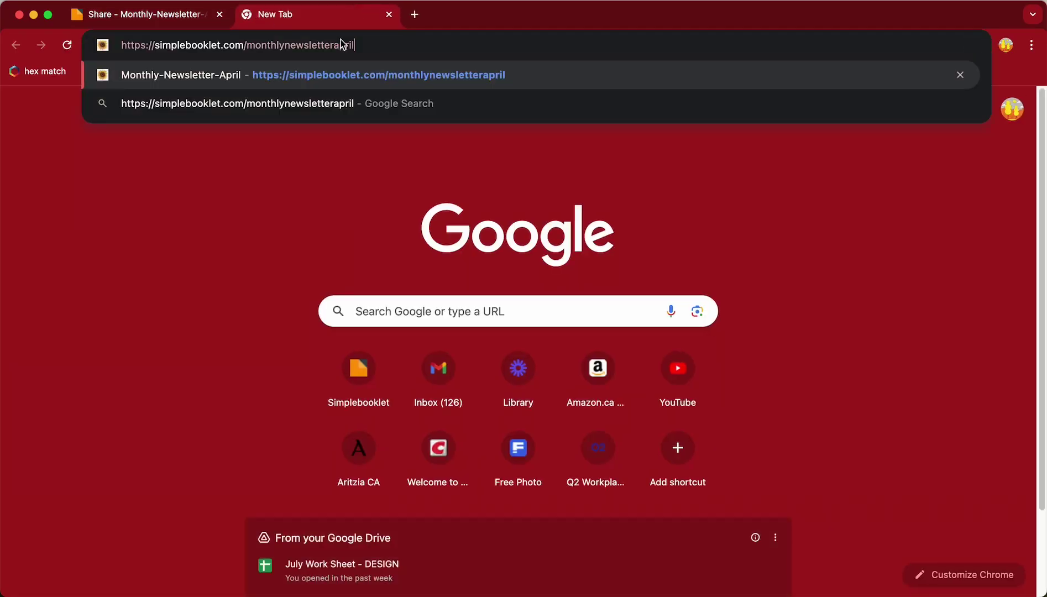
pyautogui.press('Return')
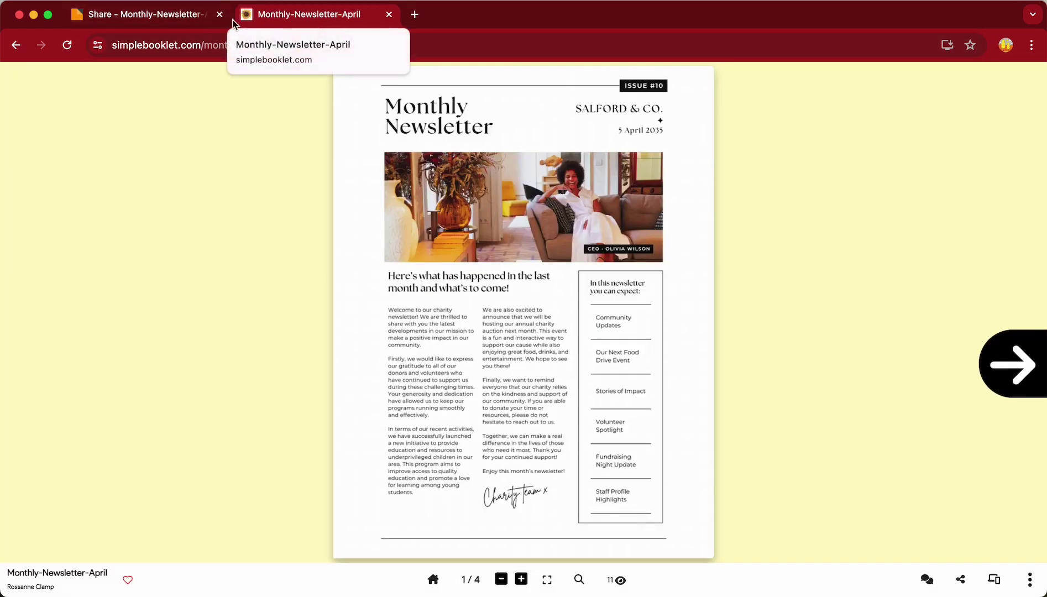
# Return to the booklet's design page, reopen the presentation logo settings and delete the browser tab logo.
pyautogui.click(131, 20)
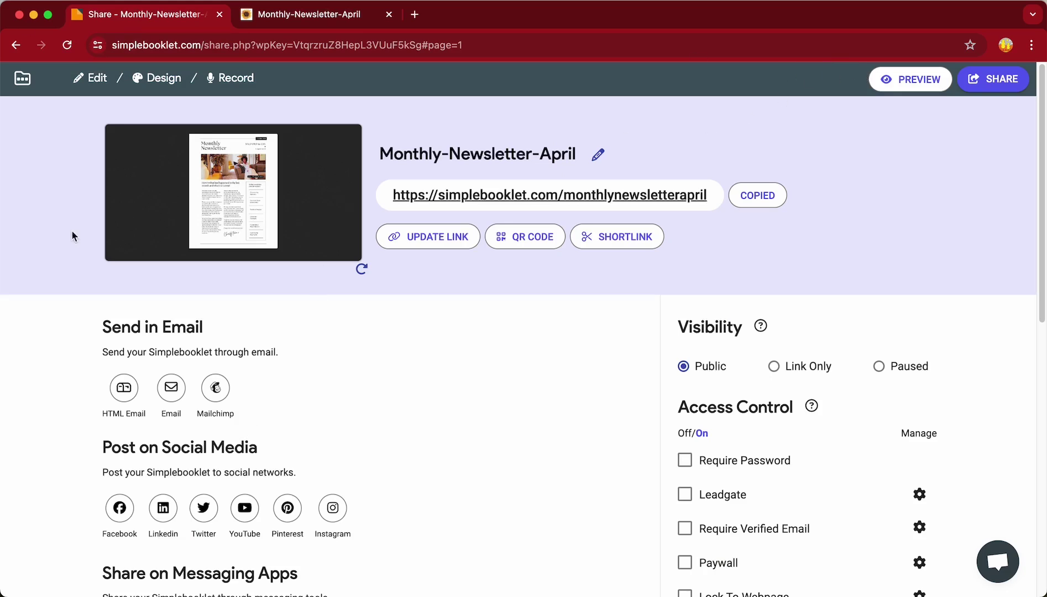
pyautogui.click(15, 47)
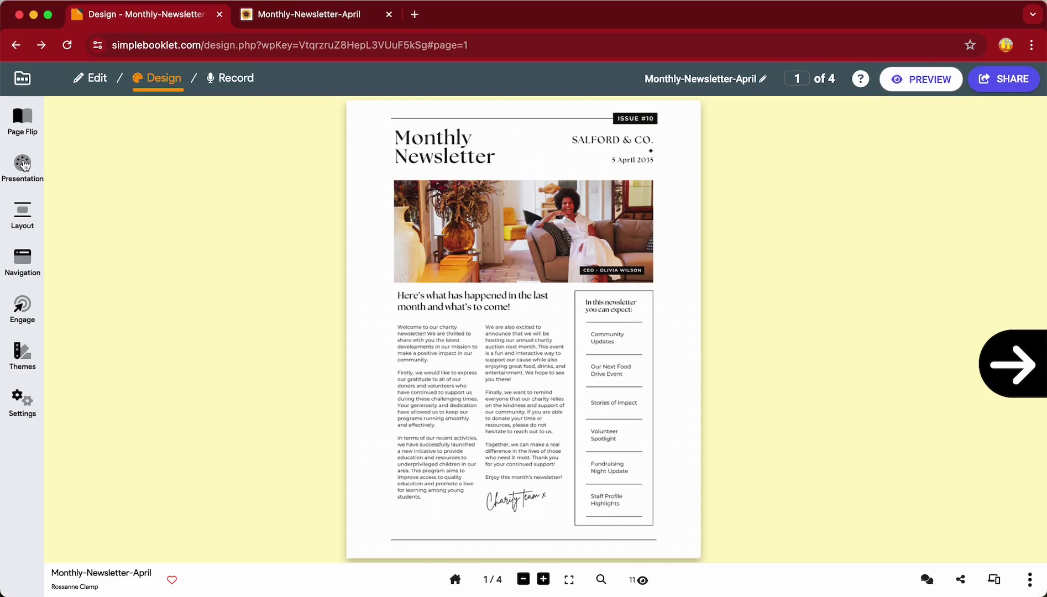
pyautogui.click(23, 165)
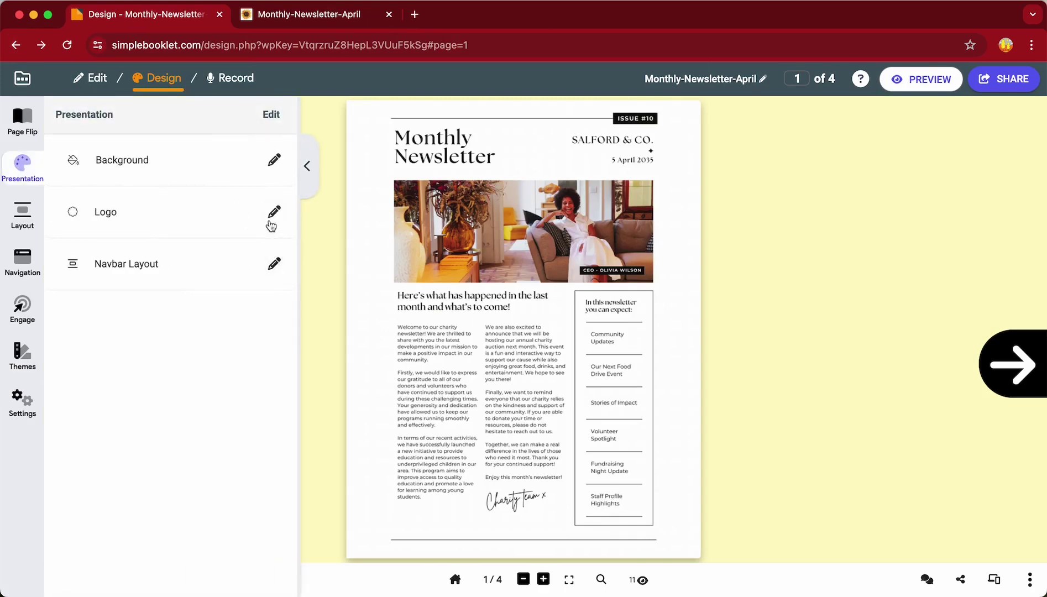
pyautogui.click(274, 212)
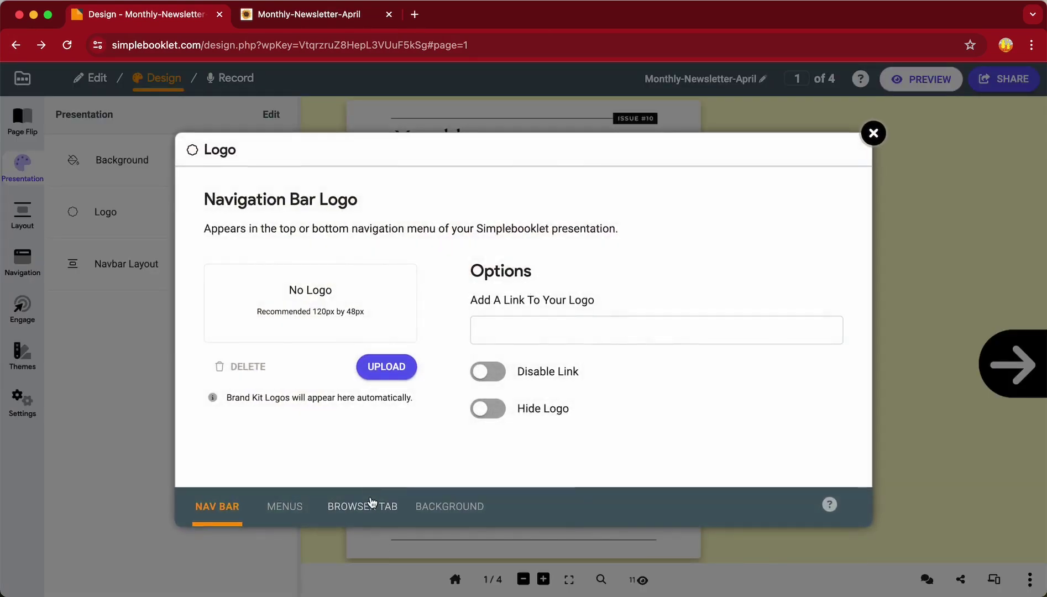
pyautogui.click(372, 504)
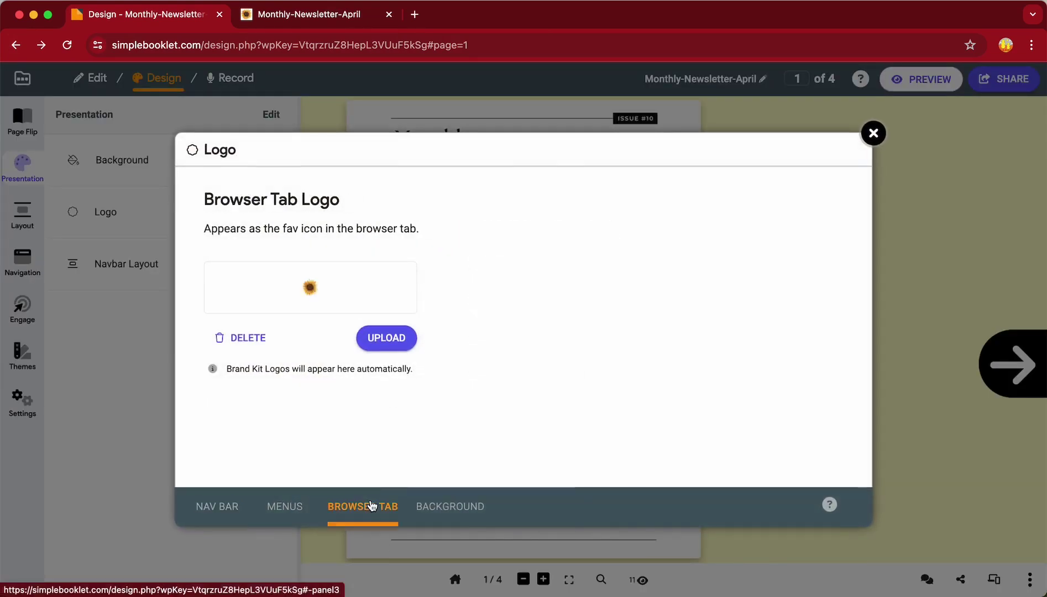
pyautogui.click(250, 339)
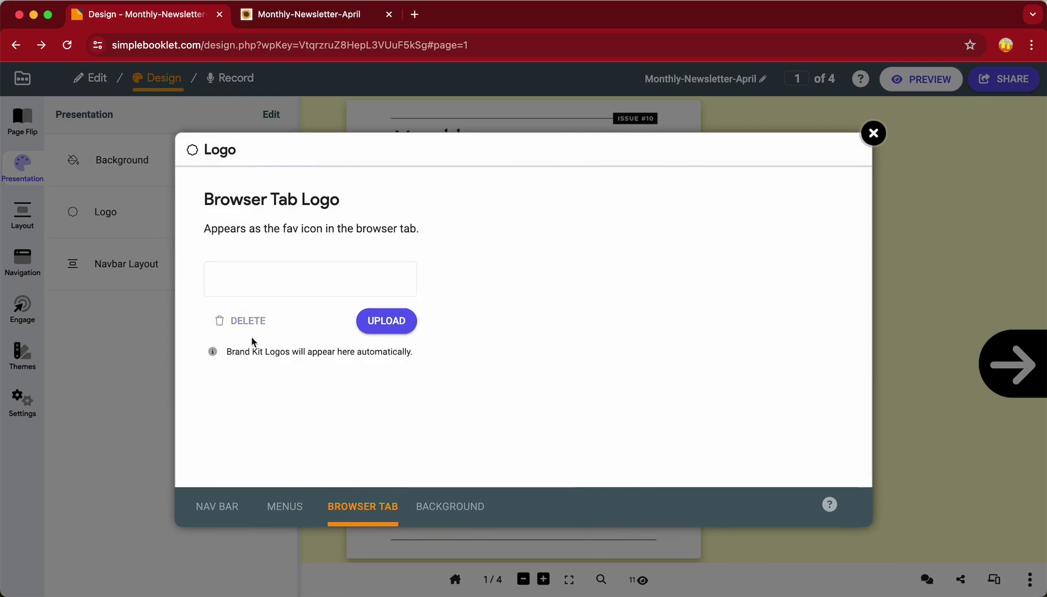
# Upload the Sunflower Weekly image ending in "Logo (1).png" from the Desktop logo folder as the background logo and close the logo settings.
pyautogui.click(433, 510)
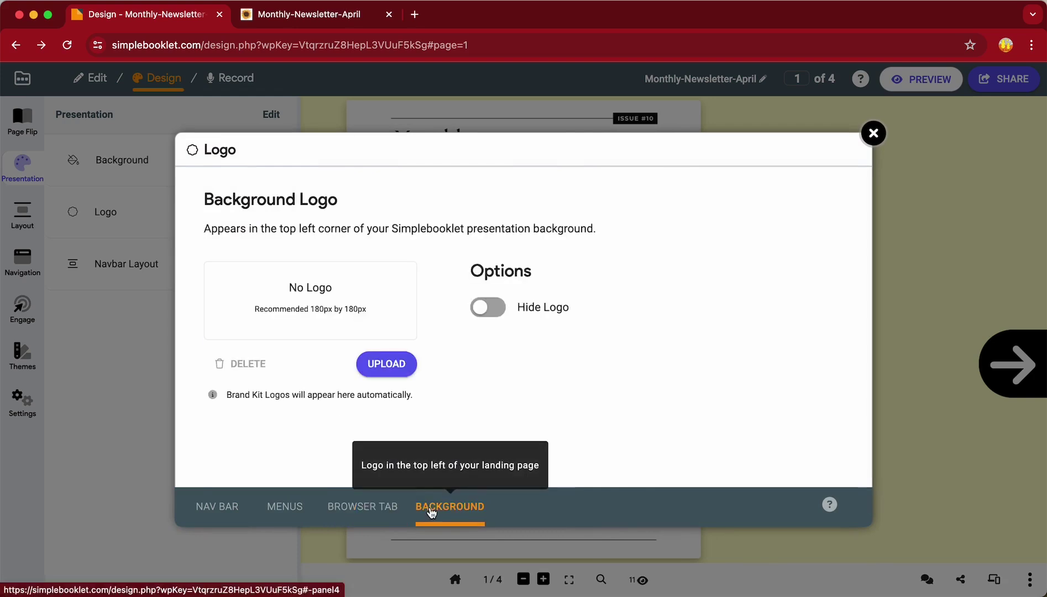
pyautogui.click(393, 368)
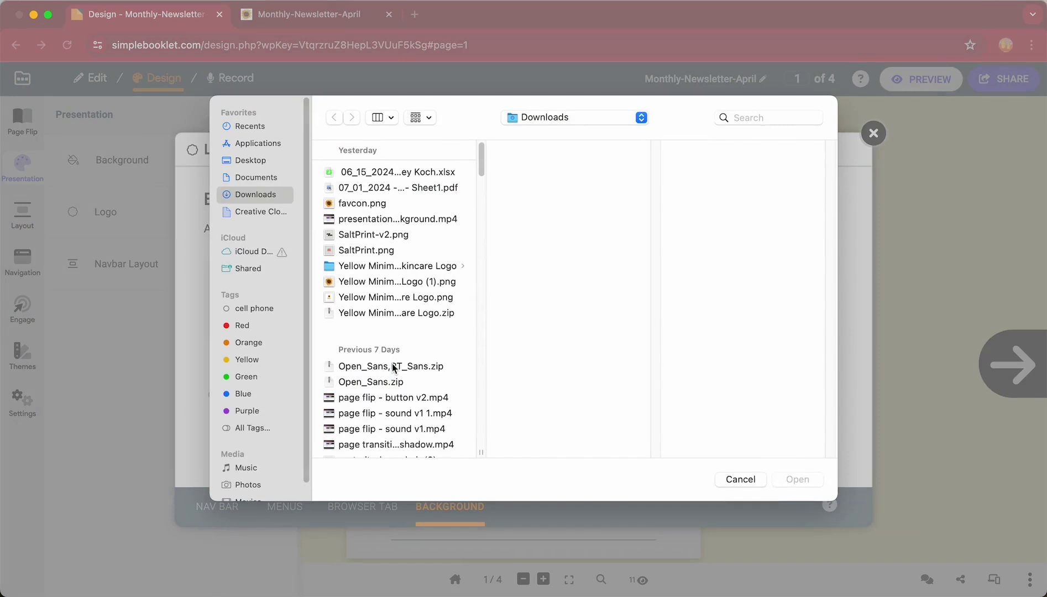
pyautogui.click(250, 165)
pyautogui.click(369, 176)
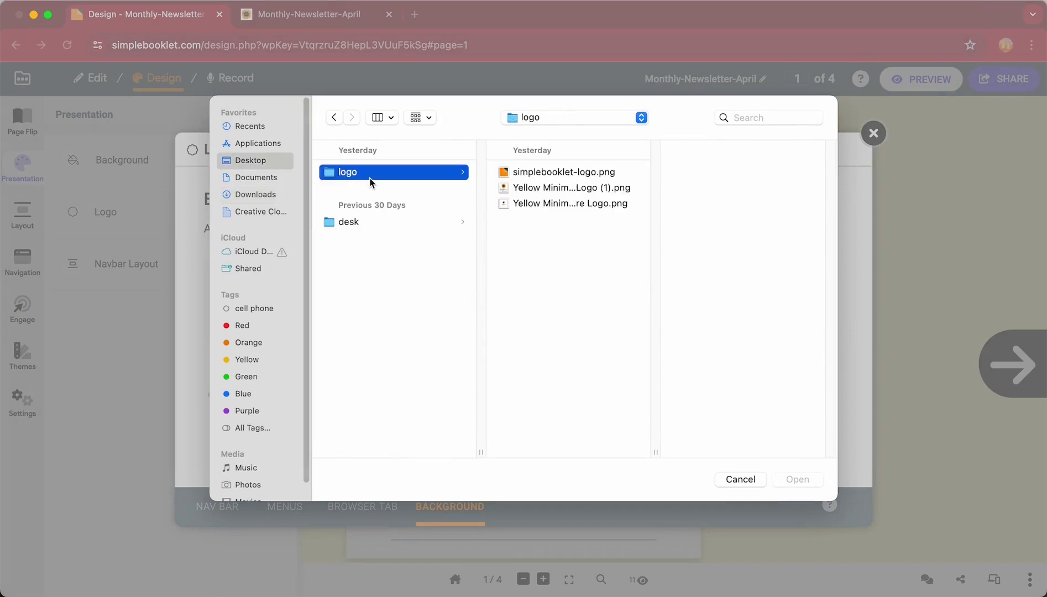
pyautogui.click(546, 191)
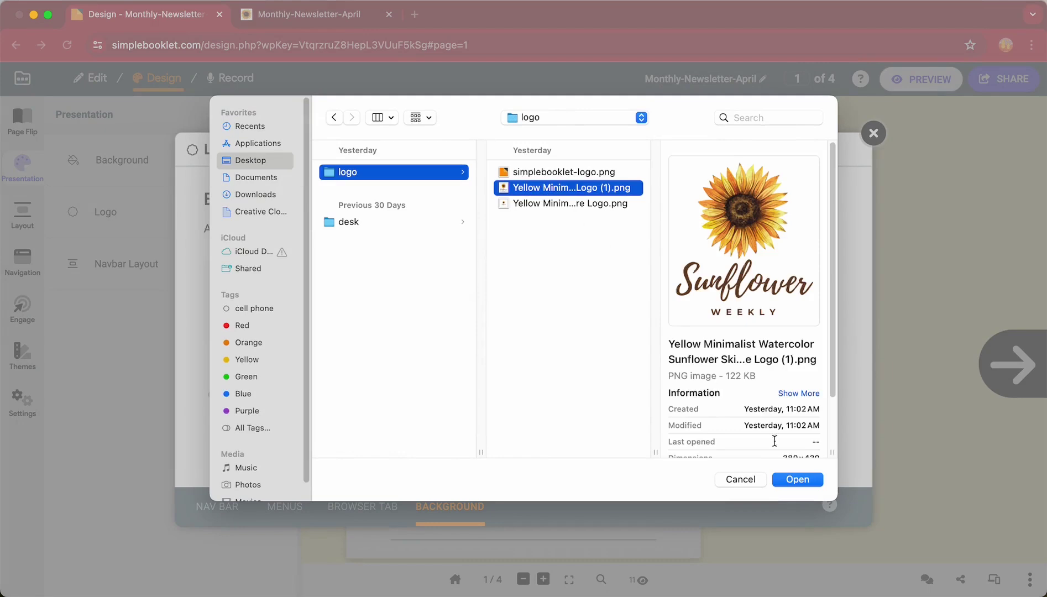
pyautogui.click(797, 479)
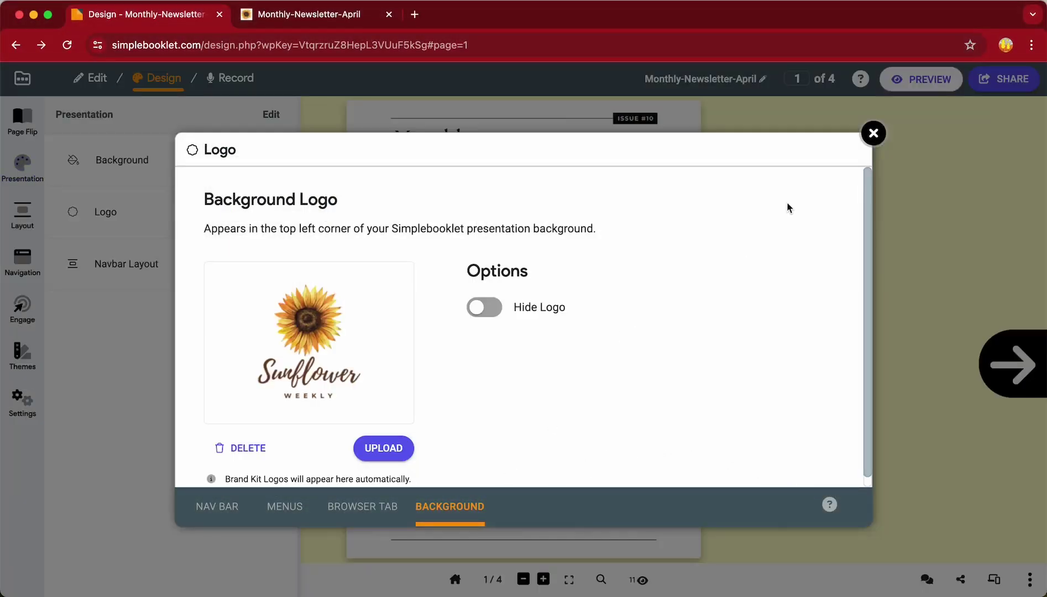
pyautogui.click(872, 134)
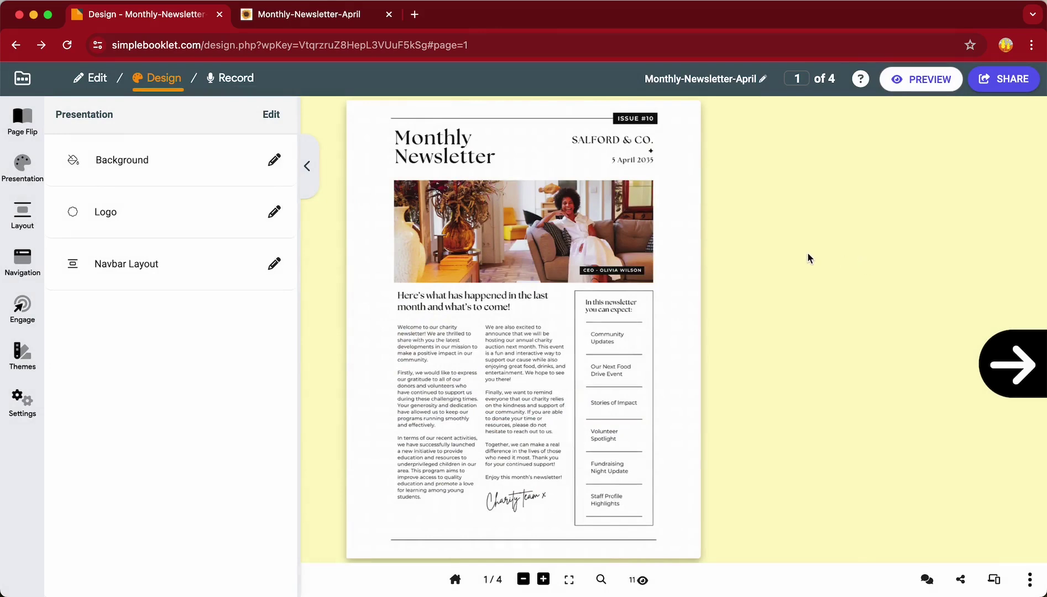
# Preview the booklet on desktop, page through to the end and back while inspecting the background logo, and exit the preview.
pyautogui.click(921, 78)
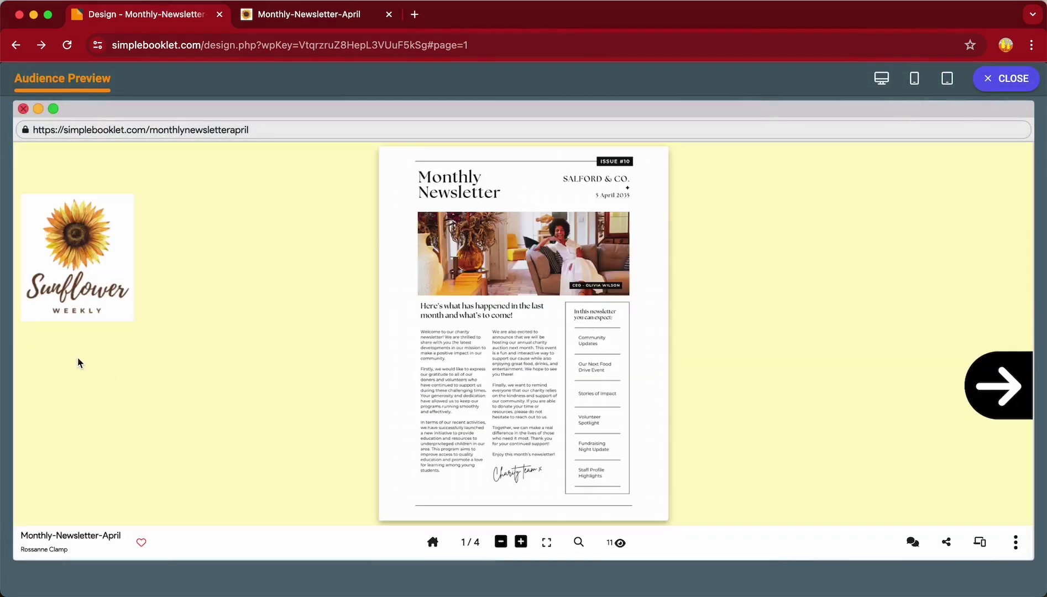
pyautogui.click(1024, 403)
pyautogui.click(1024, 403)
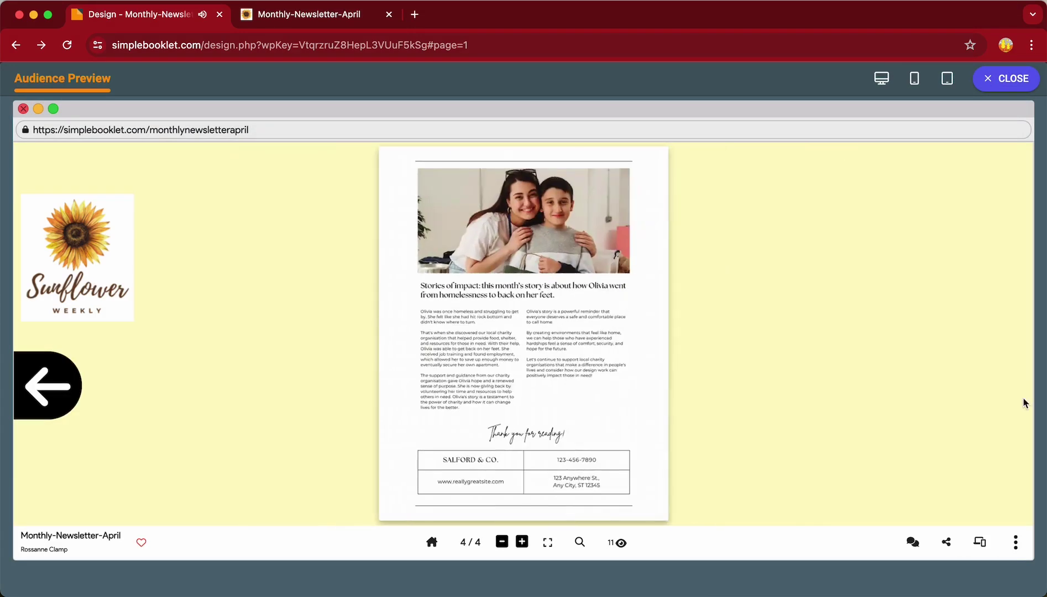
pyautogui.click(35, 388)
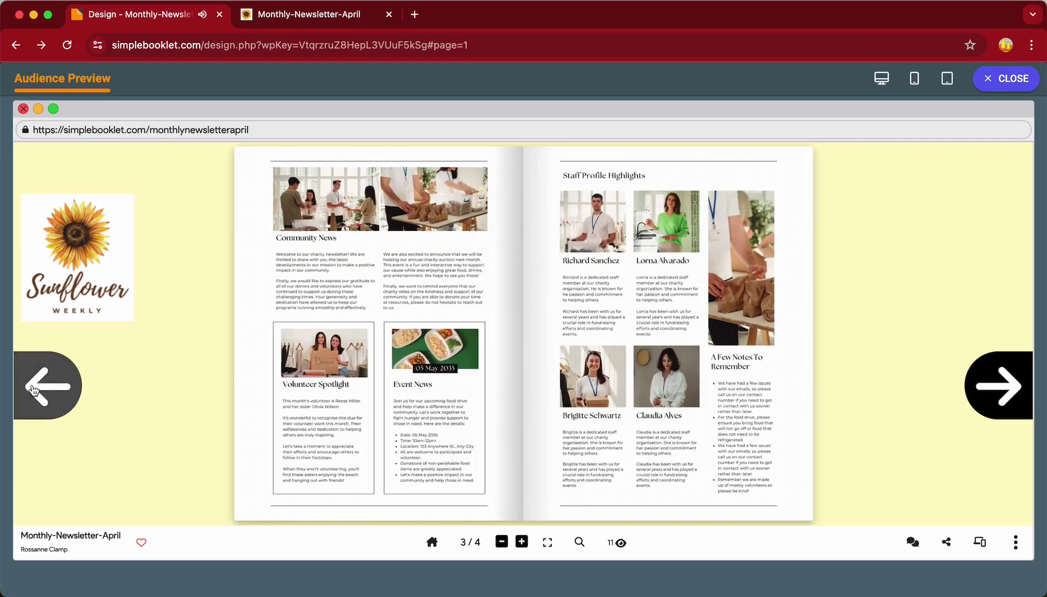
pyautogui.click(34, 389)
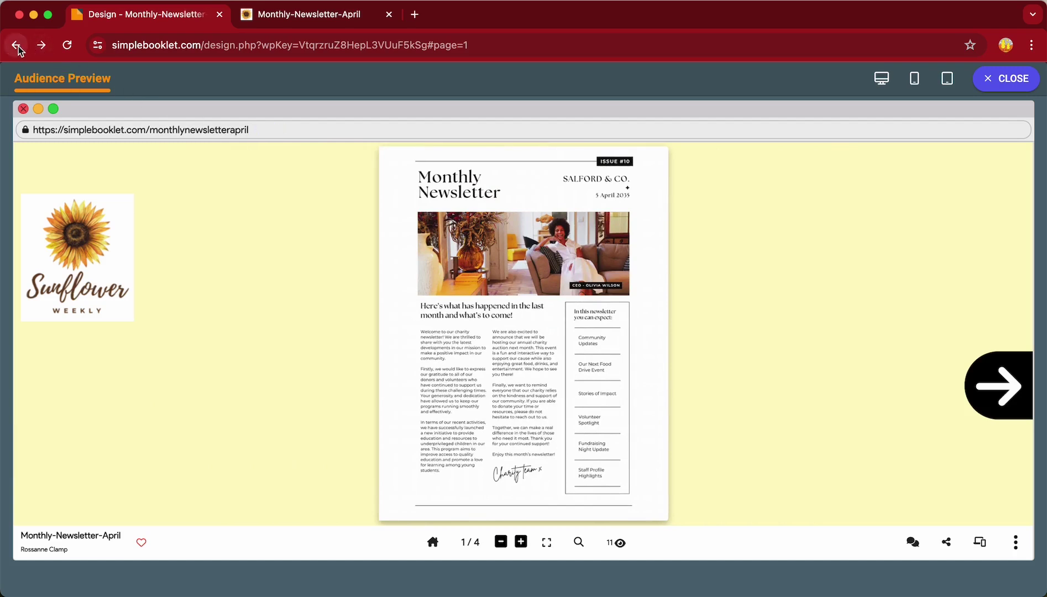
pyautogui.click(1007, 81)
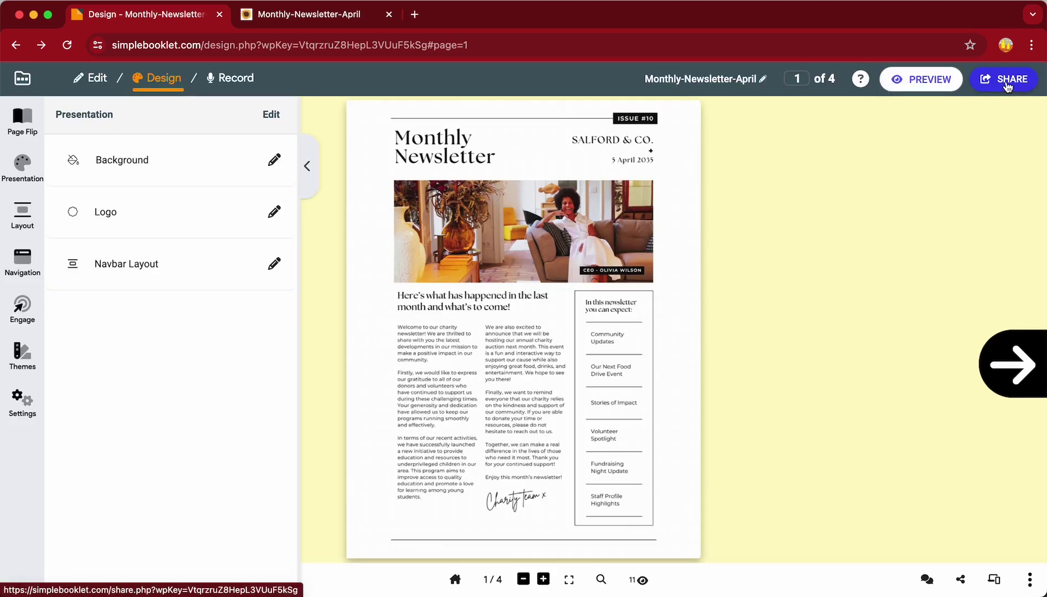
# Reopen the presentation logo settings and review the navigation bar and popup cards logo options.
pyautogui.click(274, 212)
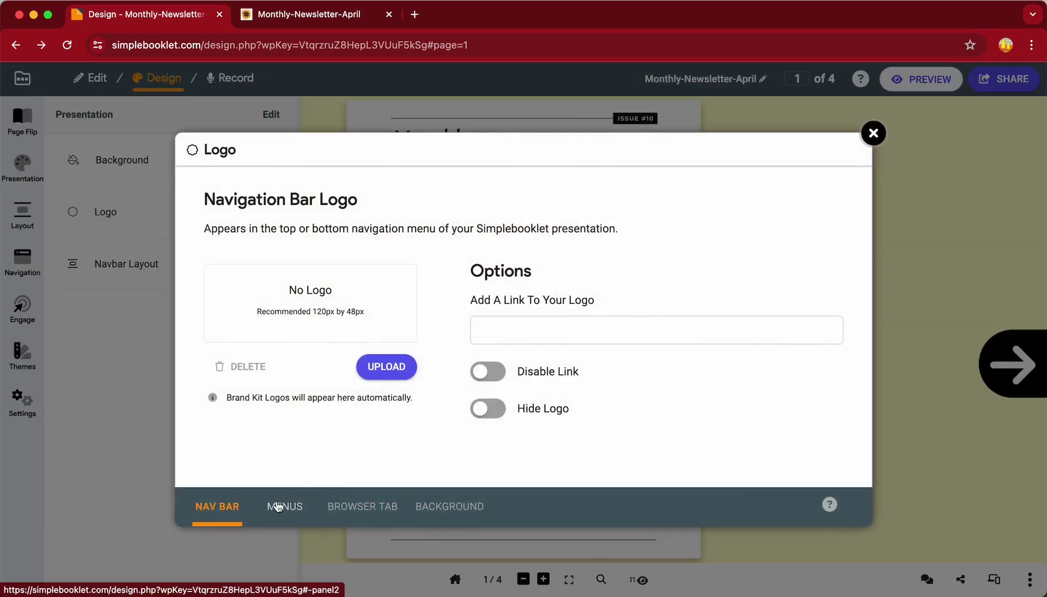
pyautogui.click(283, 505)
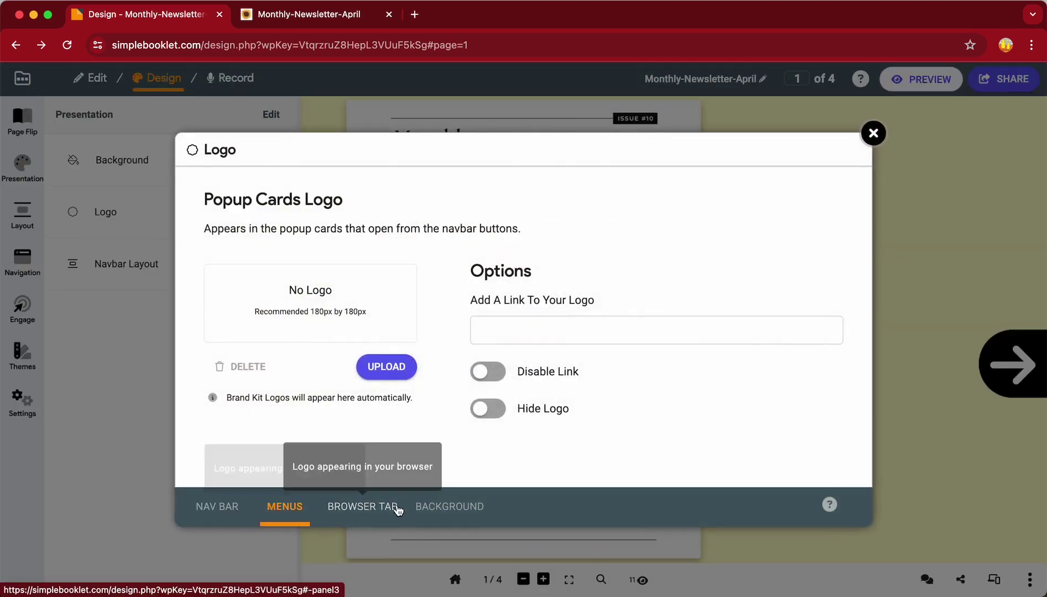